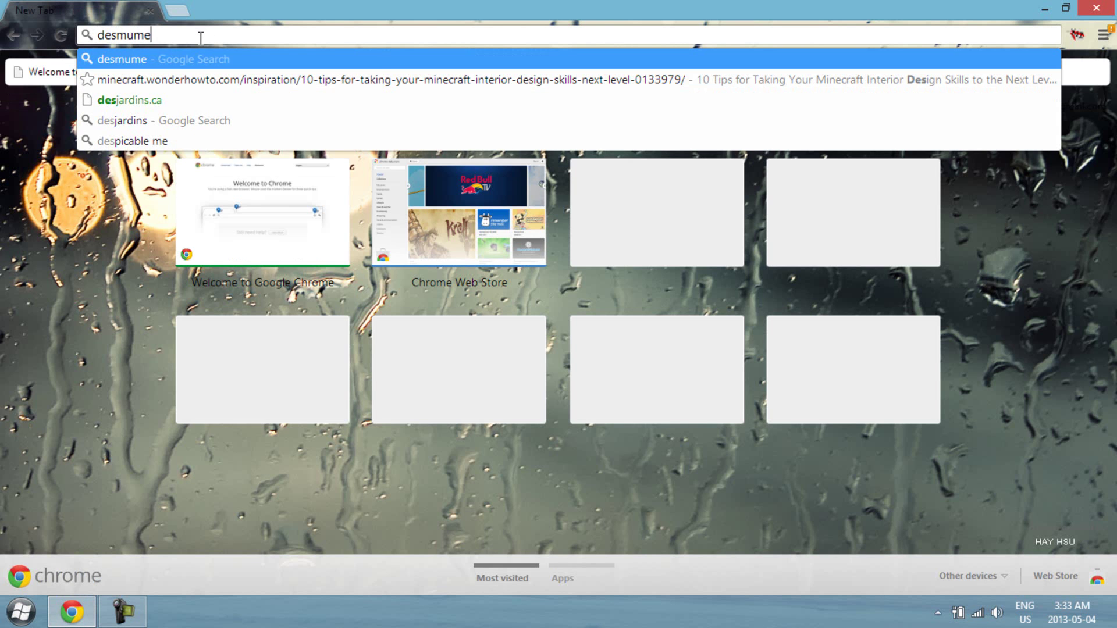
- Search for desmume, open the official DeSmuME website and go to its Download page
{"action": "key", "text": "Return"}
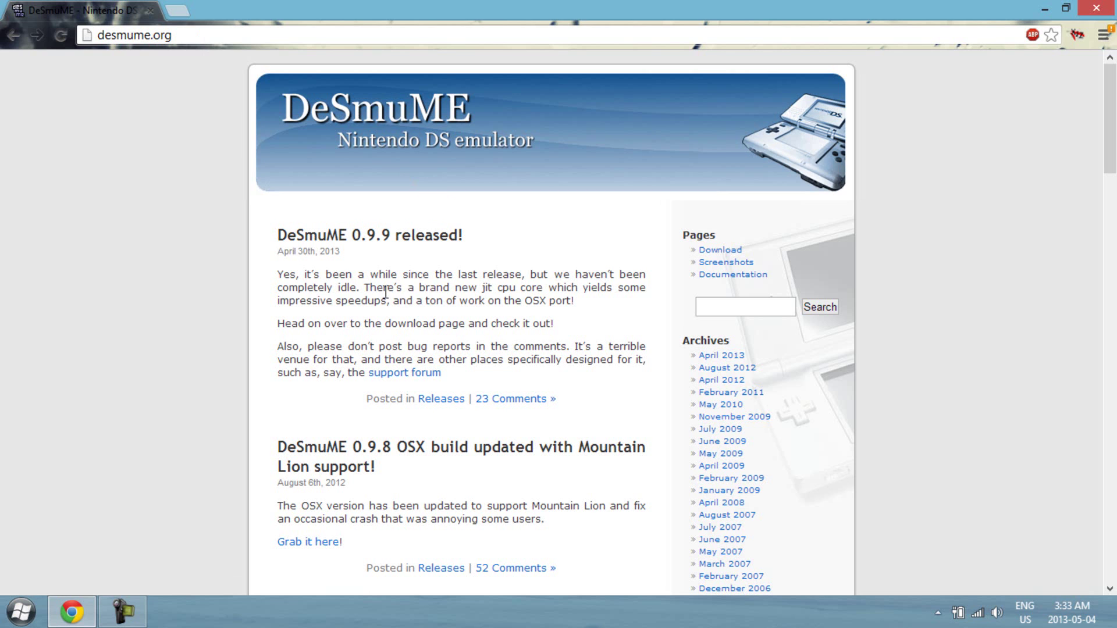
{"action": "left_click_drag", "start_coordinate": [365, 288], "coordinate": [577, 302]}
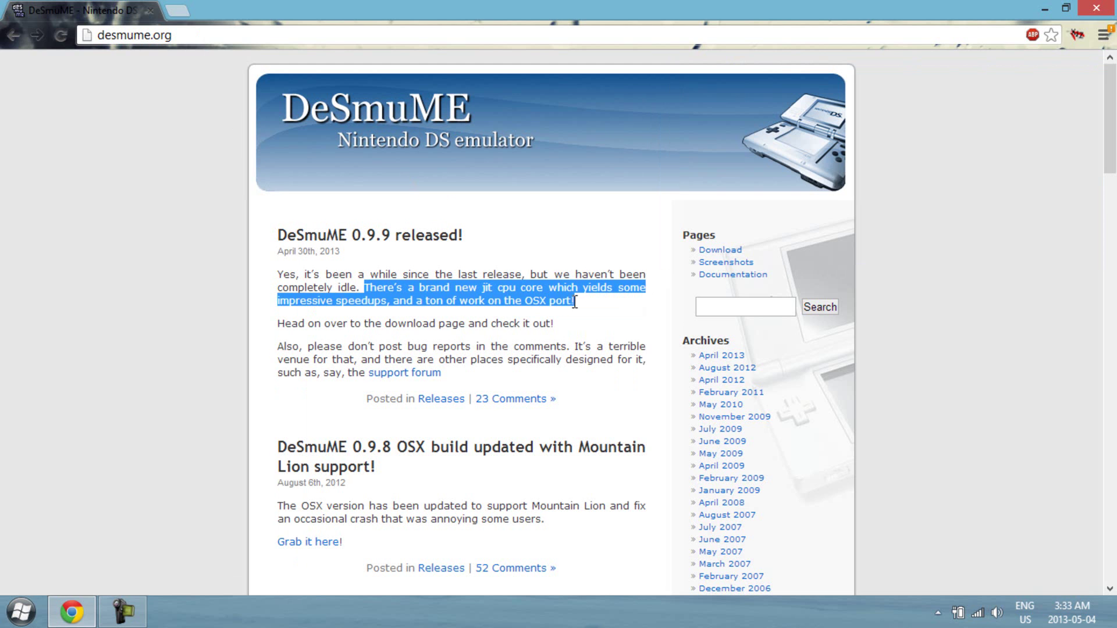
{"action": "left_click", "coordinate": [419, 287]}
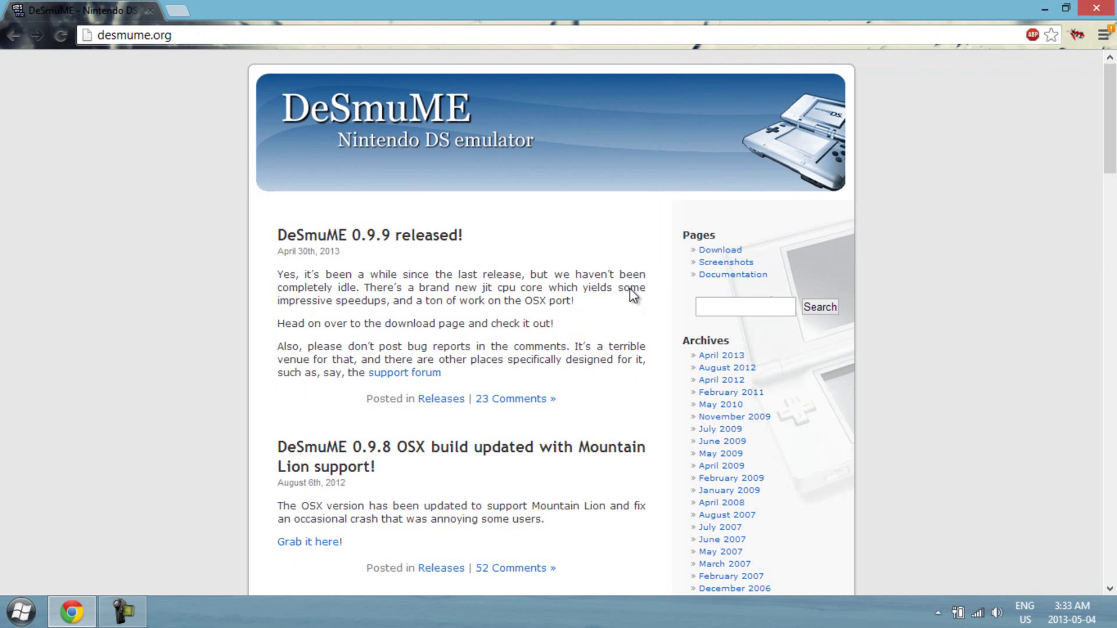
{"action": "left_click", "coordinate": [736, 251]}
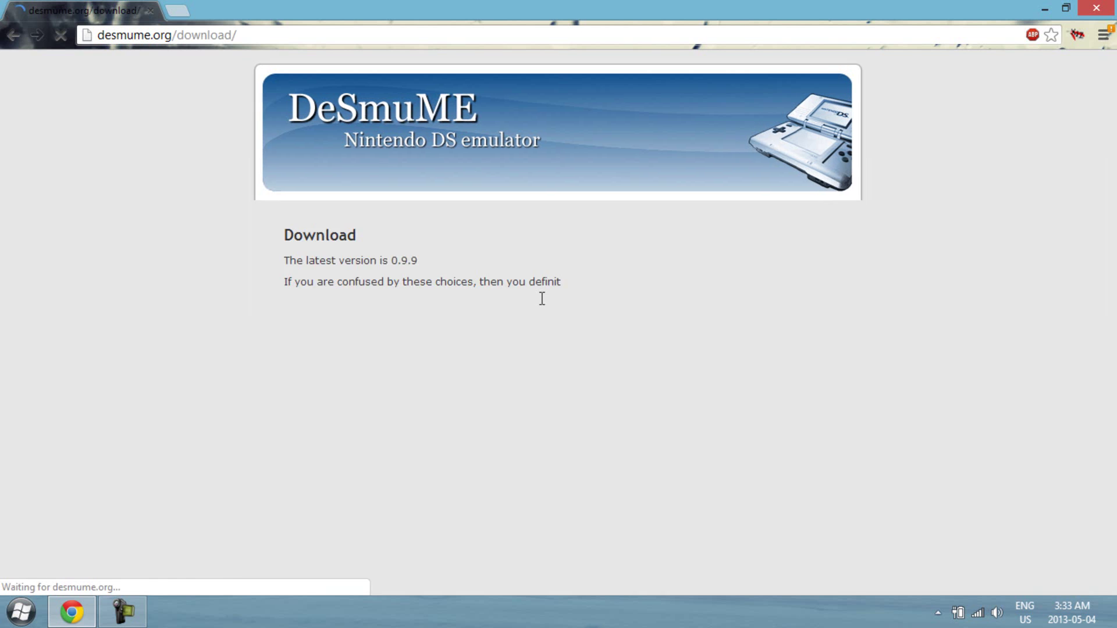
{"action": "scroll", "coordinate": [587, 312], "scroll_direction": "down", "scroll_amount": 1}
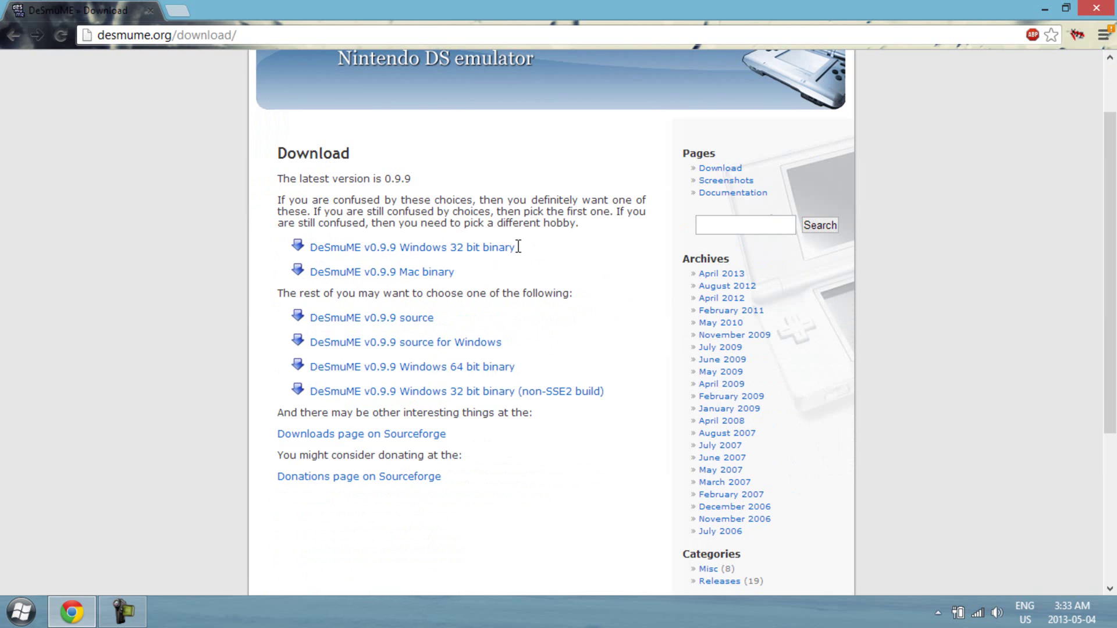
- Examine the DeSmuME v0.9.9 Windows 32 bit, Windows 64 bit and Mac binary choices on the download page
{"action": "mouse_move", "coordinate": [518, 246]}
{"action": "left_mouse_down"}
{"action": "mouse_move", "coordinate": [309, 247]}
{"action": "mouse_move", "coordinate": [499, 247]}
{"action": "left_mouse_up"}
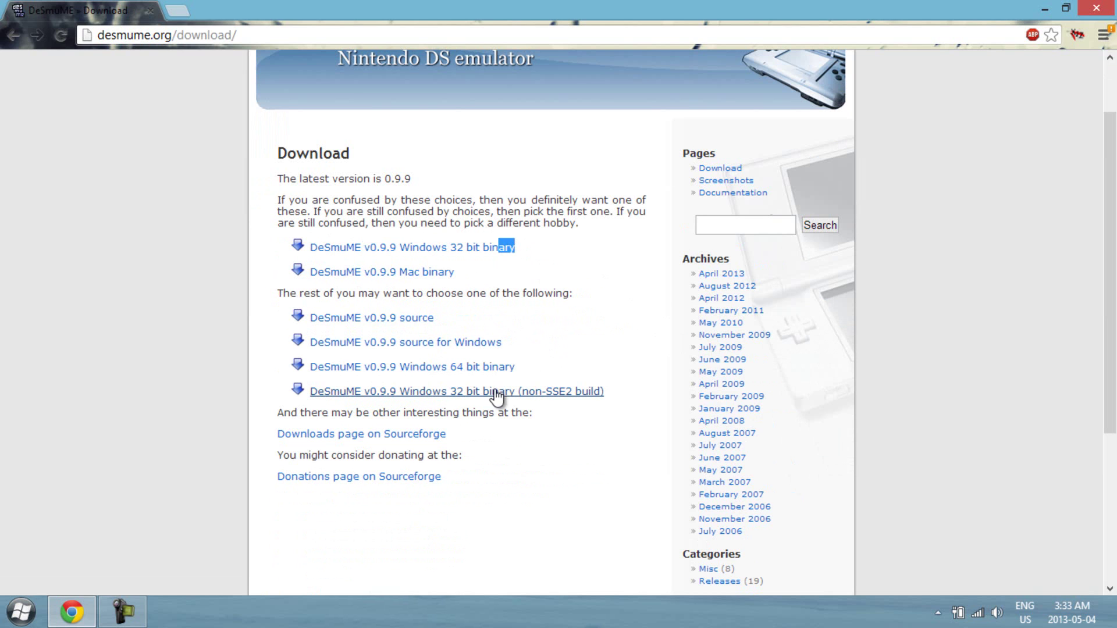
{"action": "left_click_drag", "start_coordinate": [550, 360], "coordinate": [451, 370]}
{"action": "left_click", "coordinate": [555, 360]}
{"action": "left_click", "coordinate": [497, 374]}
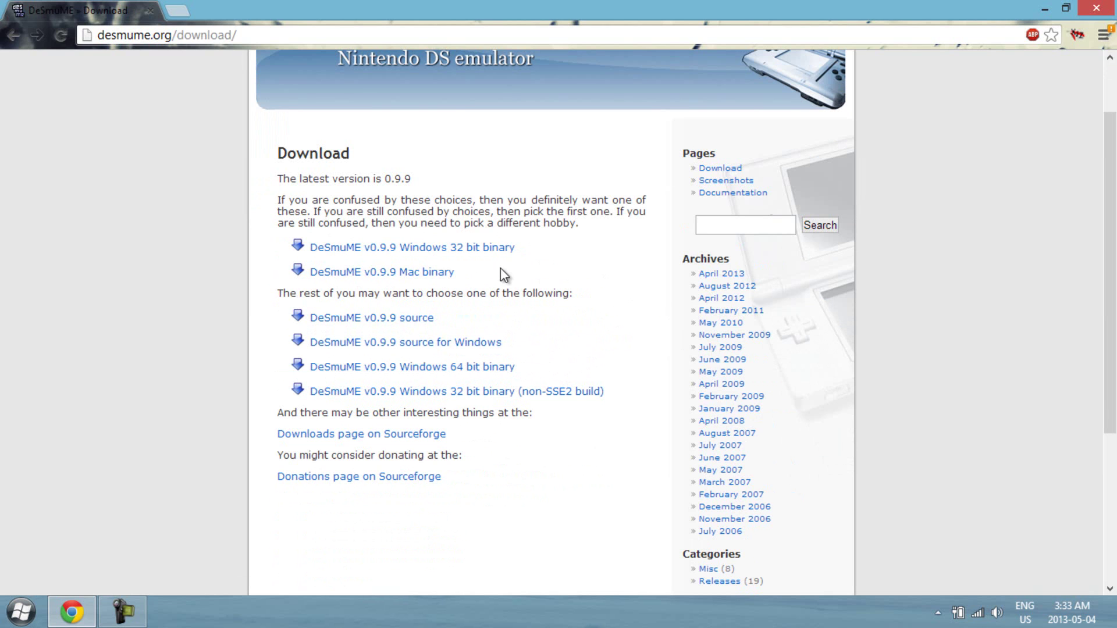
{"action": "left_click_drag", "start_coordinate": [487, 273], "coordinate": [519, 277]}
{"action": "left_click_drag", "start_coordinate": [536, 374], "coordinate": [458, 366]}
{"action": "left_click_drag", "start_coordinate": [536, 236], "coordinate": [553, 274]}
{"action": "left_click", "coordinate": [571, 293]}
- Check the computer's system type in the System properties, and close the window
{"action": "left_click", "coordinate": [21, 612]}
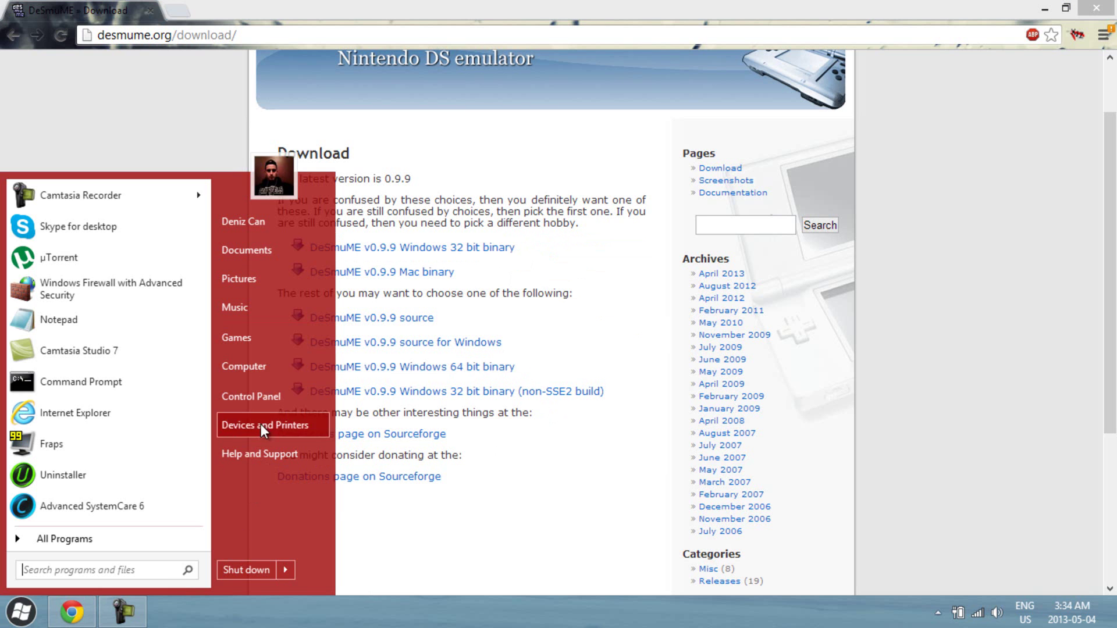
{"action": "right_click", "coordinate": [266, 367]}
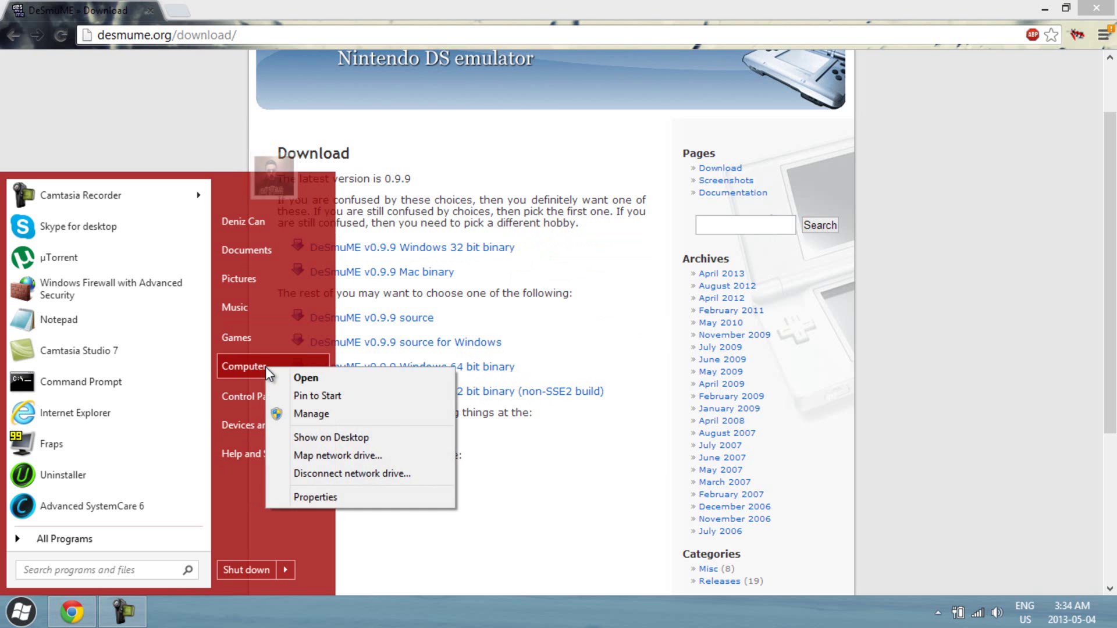
{"action": "left_click", "coordinate": [319, 498]}
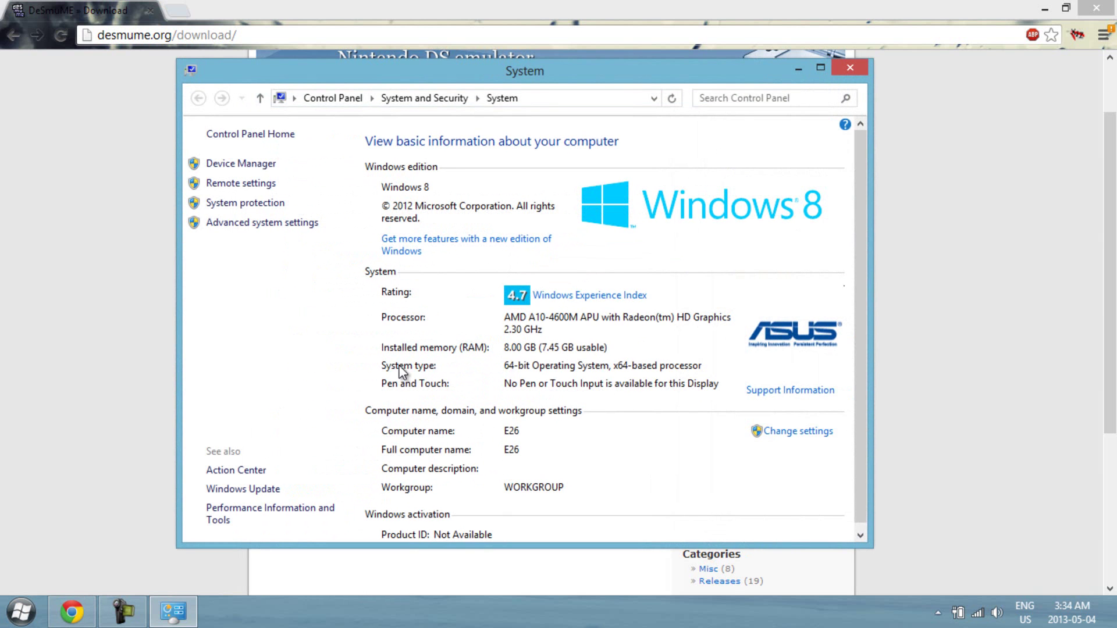
{"action": "left_click", "coordinate": [853, 67]}
- Download the DeSmuME v0.9.9 Windows 64 bit binary and save desmume-0.9.9-win64.zip to the Desktop
{"action": "left_click", "coordinate": [455, 367]}
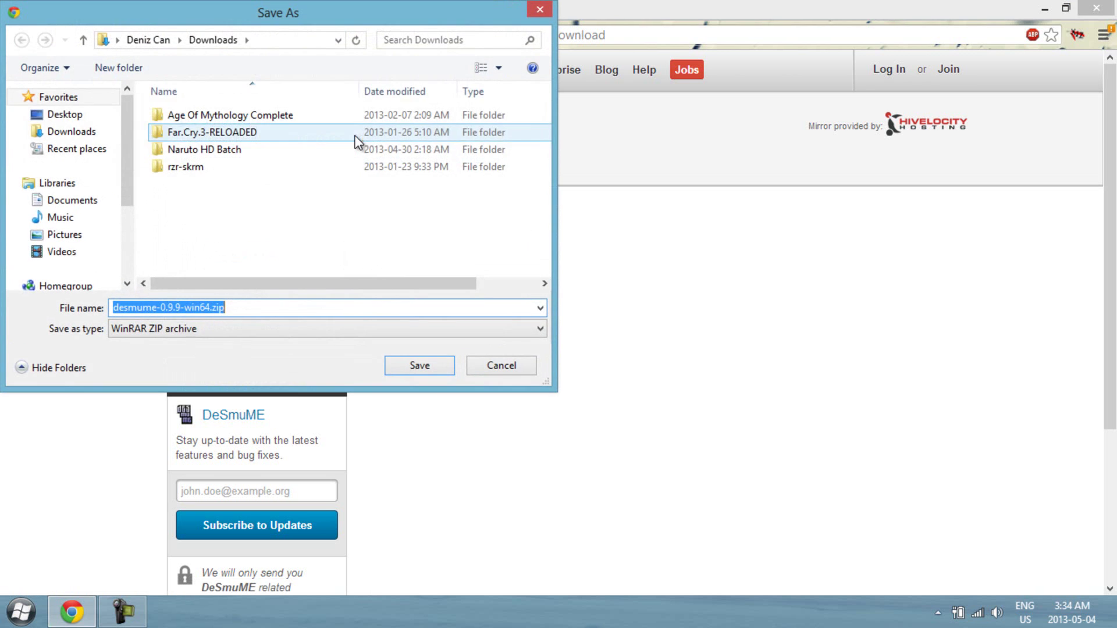
{"action": "left_click", "coordinate": [42, 116]}
{"action": "left_click", "coordinate": [414, 367]}
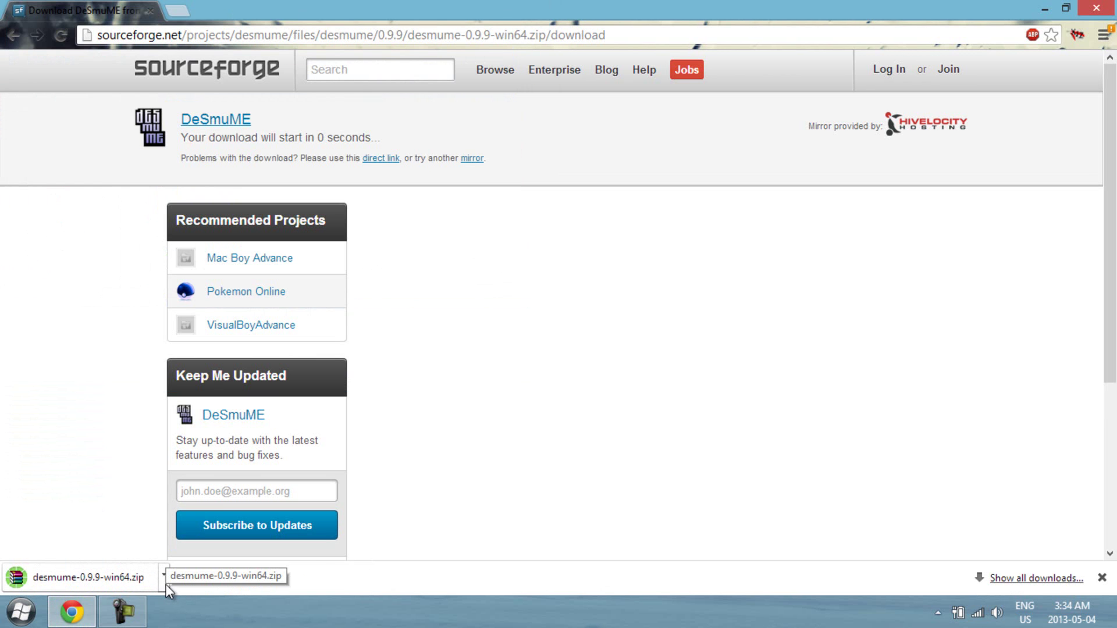
- Show the desktop and move desmume-0.9.9-win64.zip to an empty area near its middle
{"action": "left_click", "coordinate": [72, 612]}
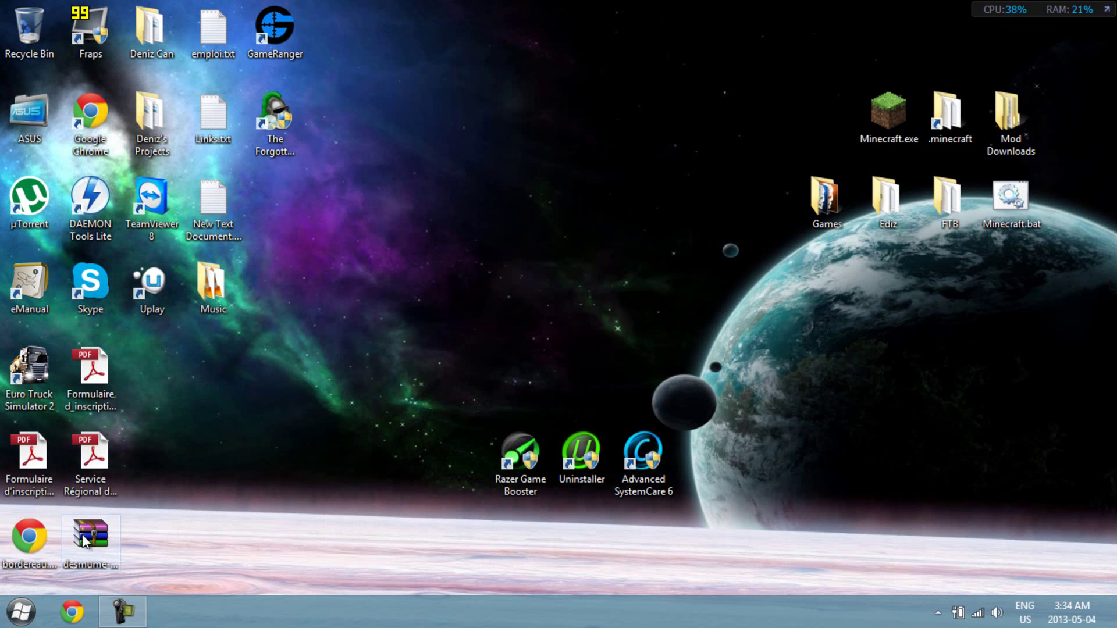
{"action": "left_click_drag", "start_coordinate": [562, 185], "coordinate": [565, 186]}
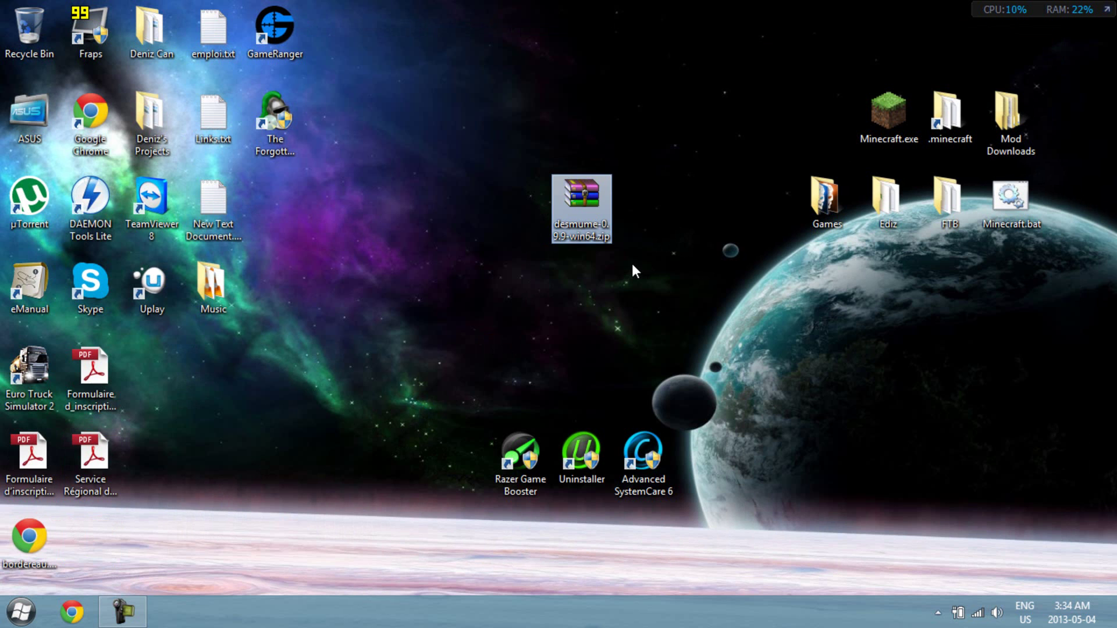
{"action": "left_click", "coordinate": [631, 206]}
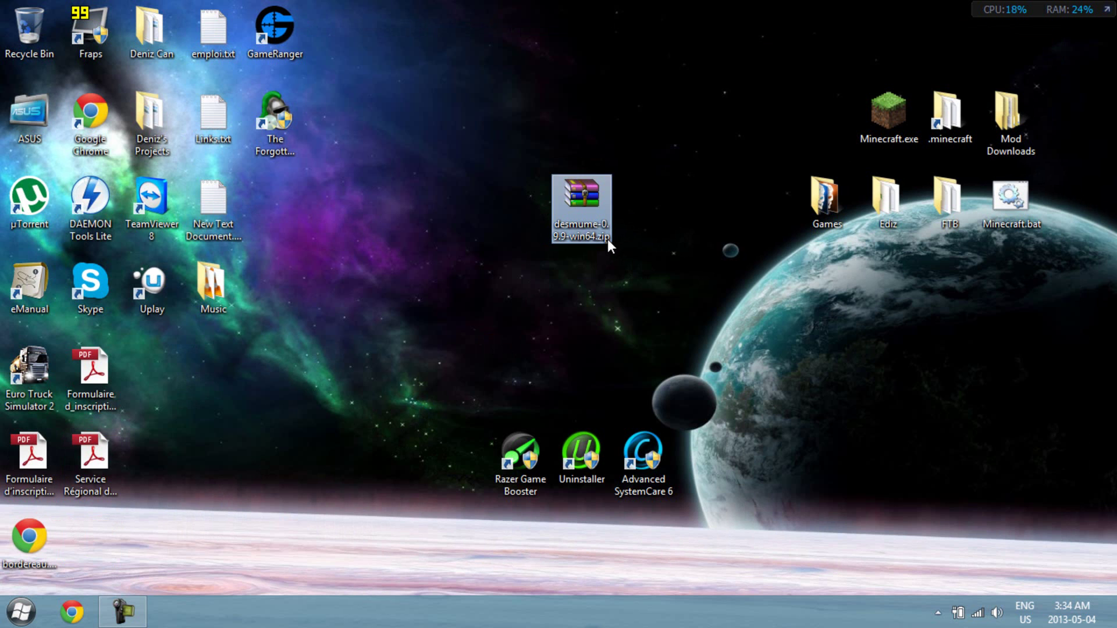
{"action": "left_click", "coordinate": [601, 241]}
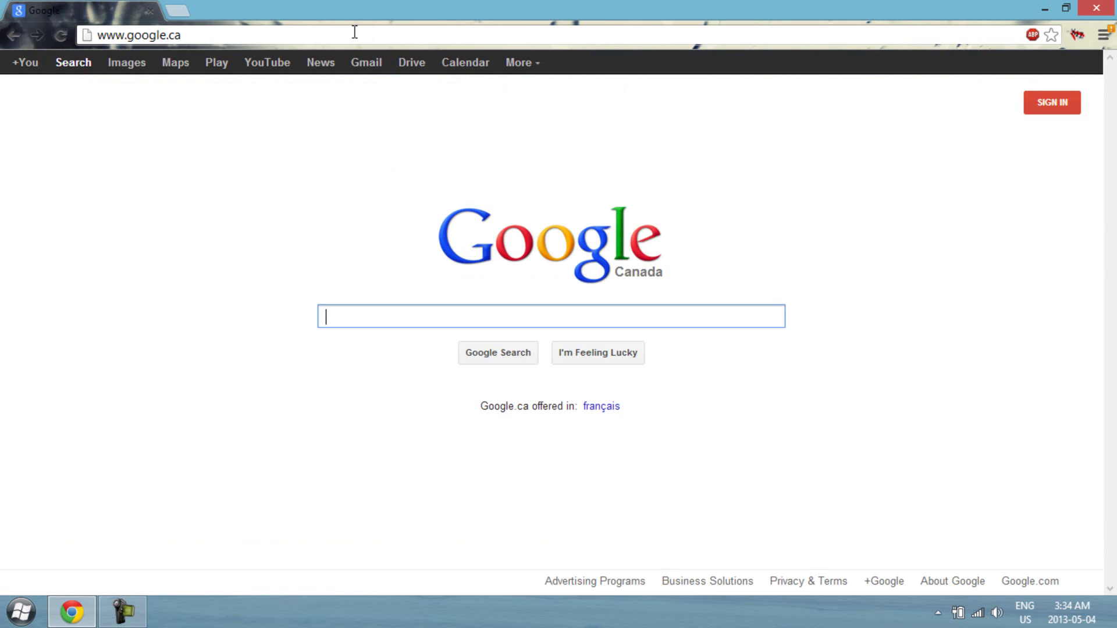
- Search Google for winrar, view the downloads page on the RARLAB site, and minimize the browser
{"action": "type", "text": "winrar"}
{"action": "key", "text": "Return"}
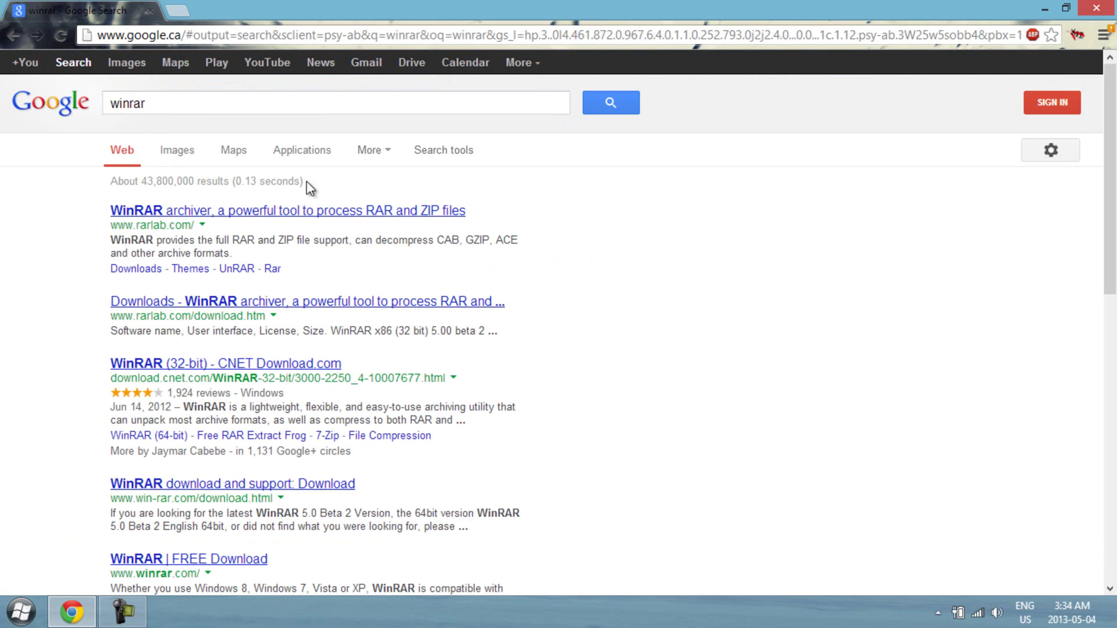
{"action": "left_click", "coordinate": [295, 212]}
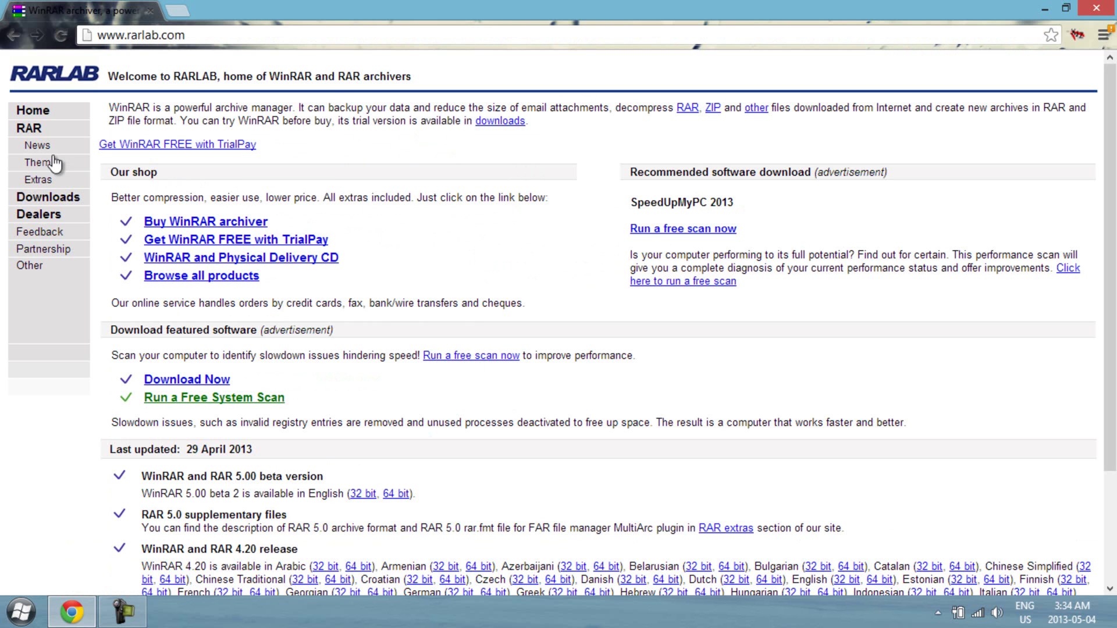
{"action": "left_click", "coordinate": [49, 201]}
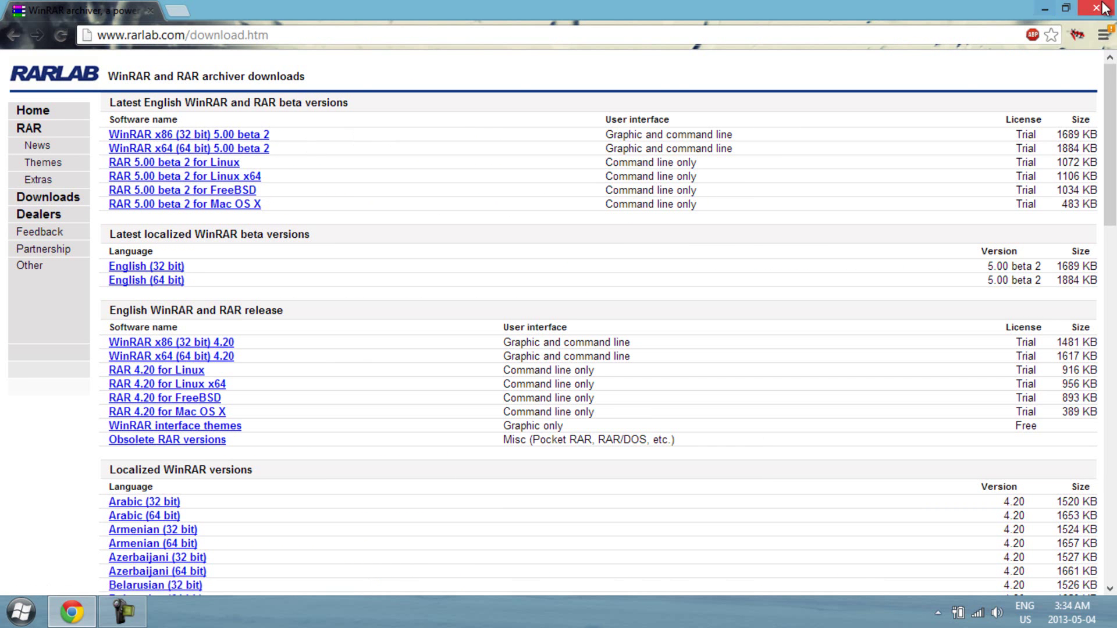
{"action": "left_click", "coordinate": [1044, 8]}
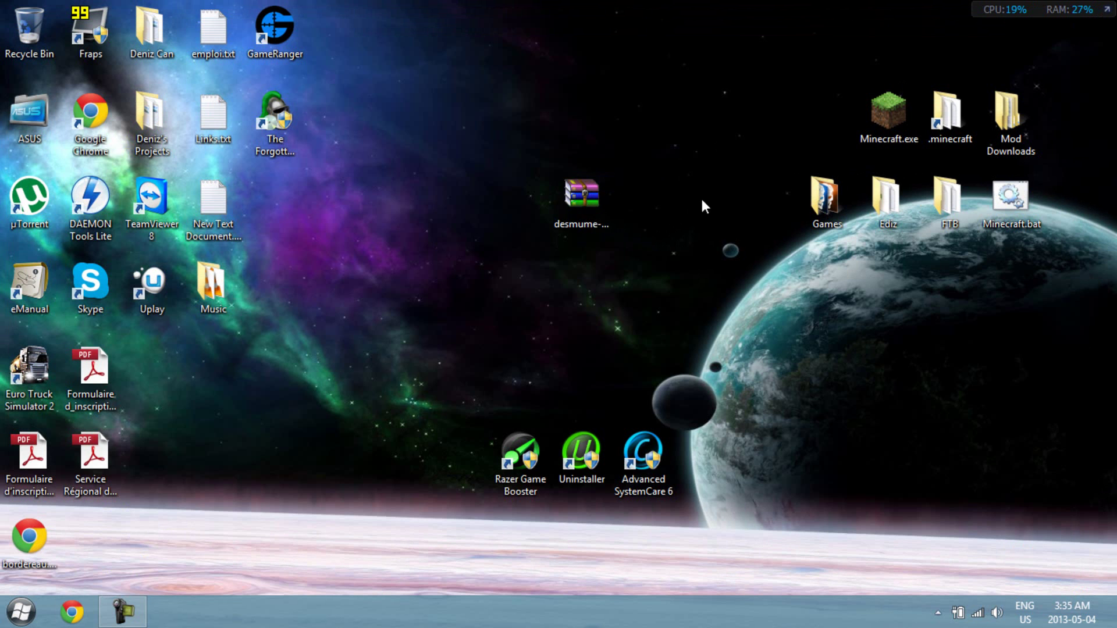
- Extract desmume-0.9.9-win64.zip into its own folder on the desktop and move the archive to the Recycle Bin
{"action": "double_click", "coordinate": [588, 187]}
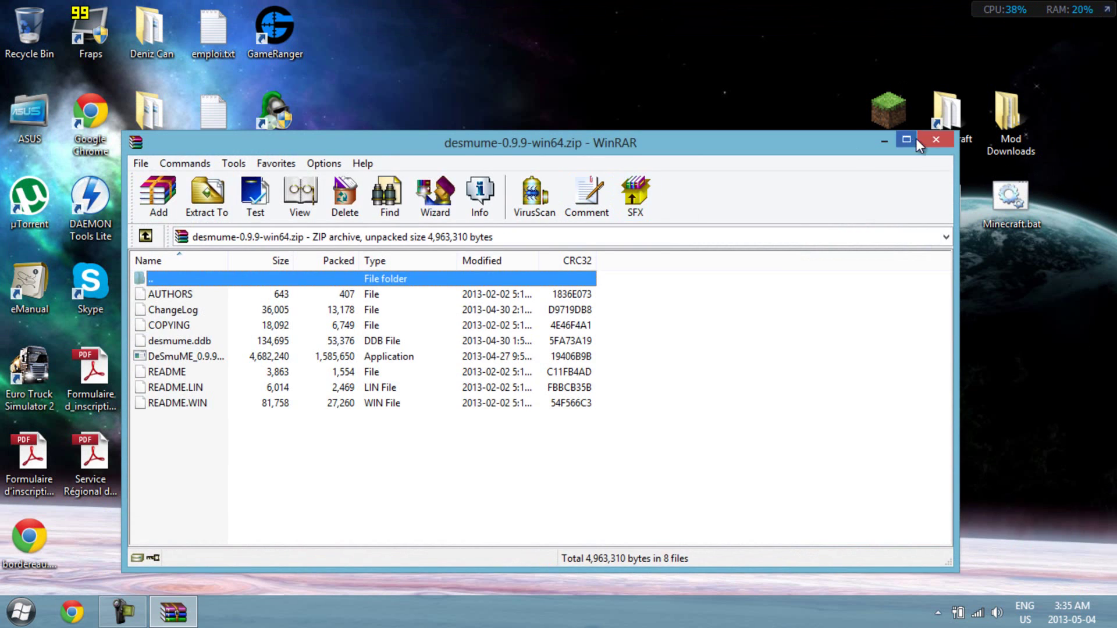
{"action": "left_click", "coordinate": [917, 139]}
{"action": "right_click", "coordinate": [585, 197]}
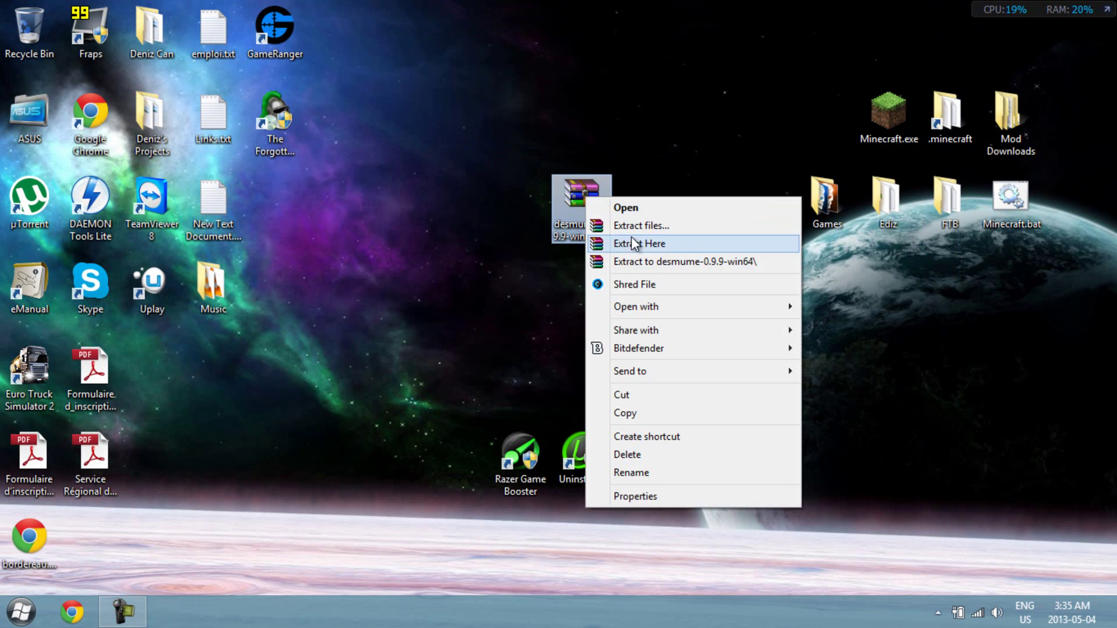
{"action": "left_click", "coordinate": [629, 261]}
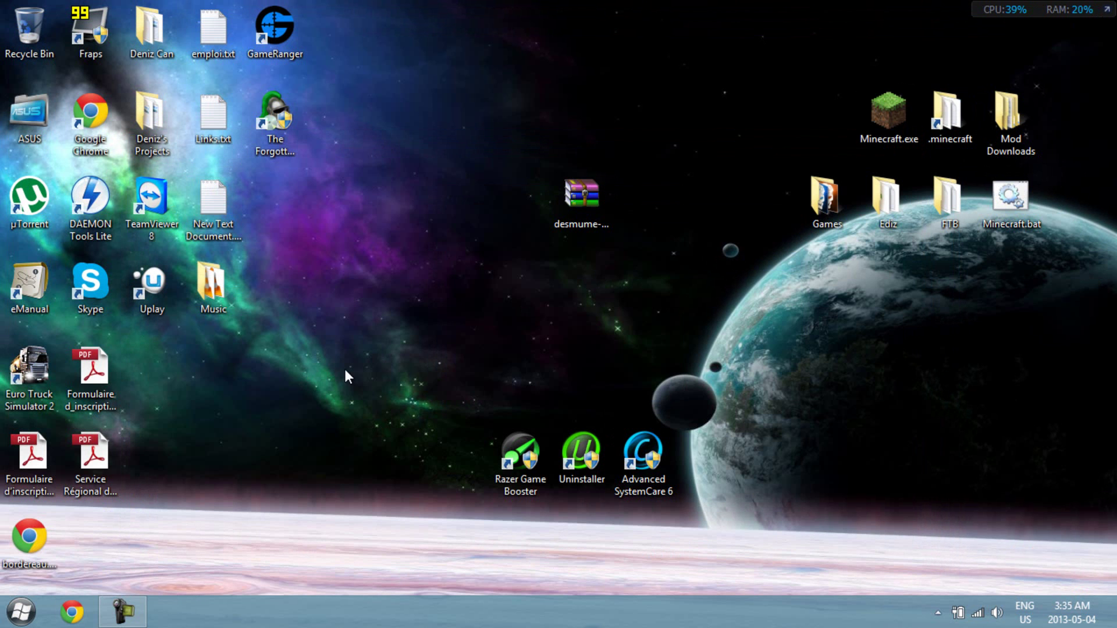
{"action": "left_click_drag", "start_coordinate": [602, 213], "coordinate": [26, 30]}
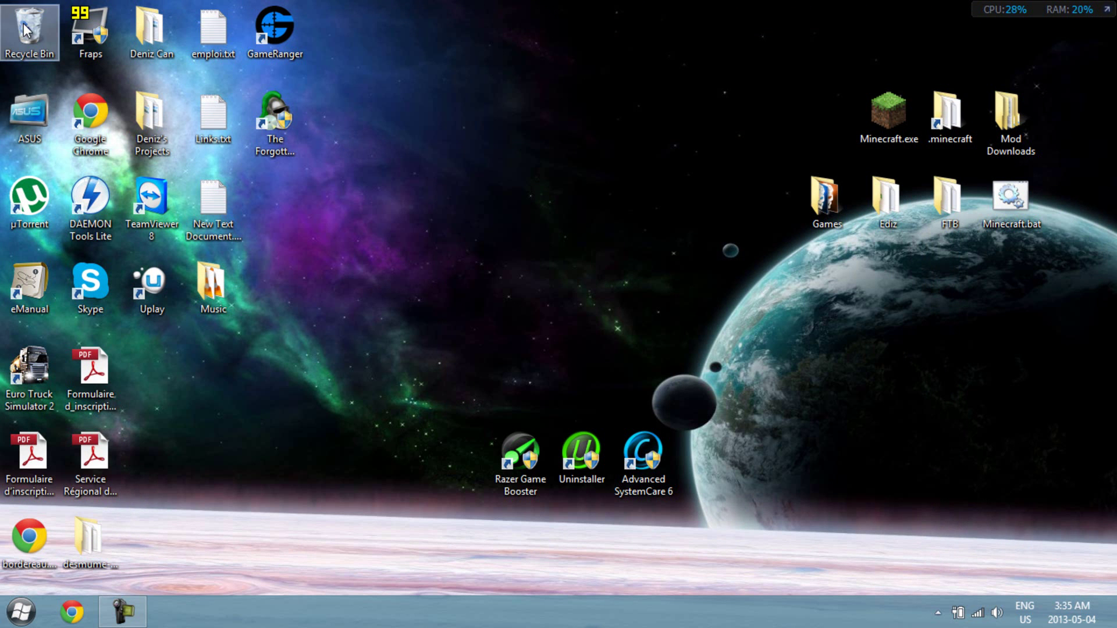
- Move the extracted desmume-0.9.9-win64 folder to the middle of the desktop and launch DeSmuME_0.9.9_x64.exe from it
{"action": "left_click_drag", "start_coordinate": [106, 555], "coordinate": [537, 214]}
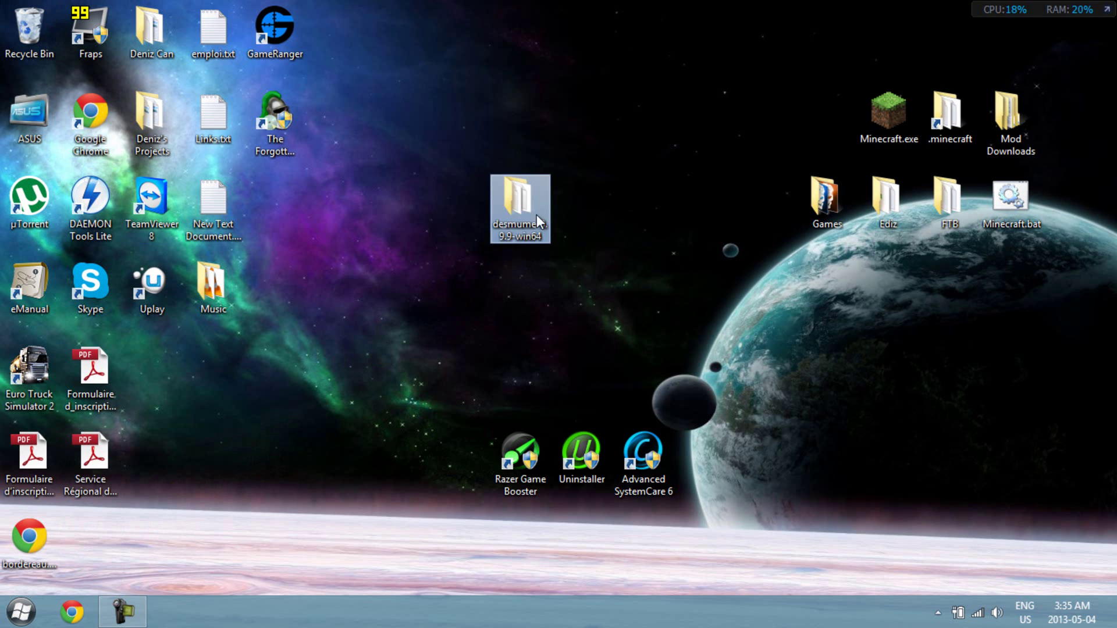
{"action": "double_click", "coordinate": [529, 203]}
{"action": "left_click", "coordinate": [673, 204]}
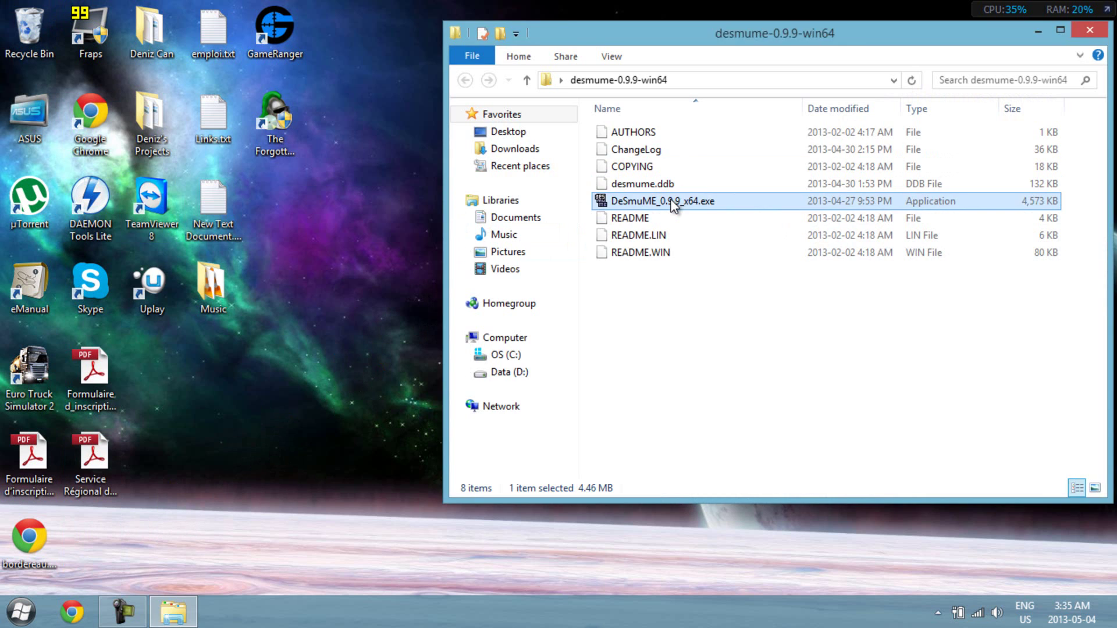
{"action": "double_click", "coordinate": [674, 202]}
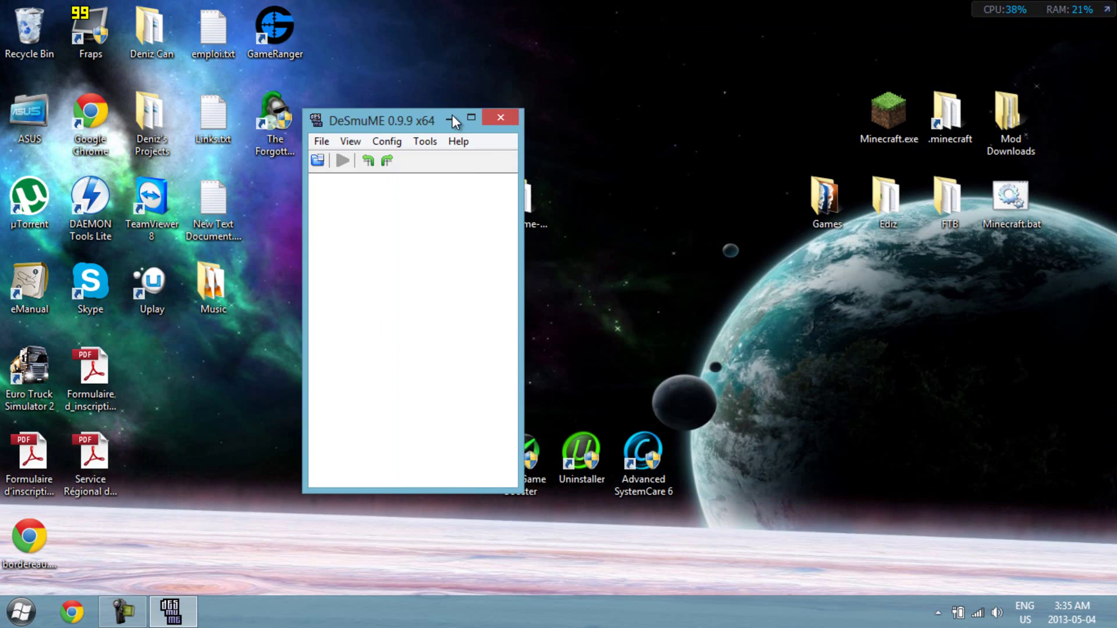
{"action": "left_click_drag", "start_coordinate": [452, 121], "coordinate": [744, 84]}
- Turn off Limit framerate and set the emulator's frame skip to 4
{"action": "left_click", "coordinate": [678, 105]}
{"action": "mouse_move", "coordinate": [690, 126]}
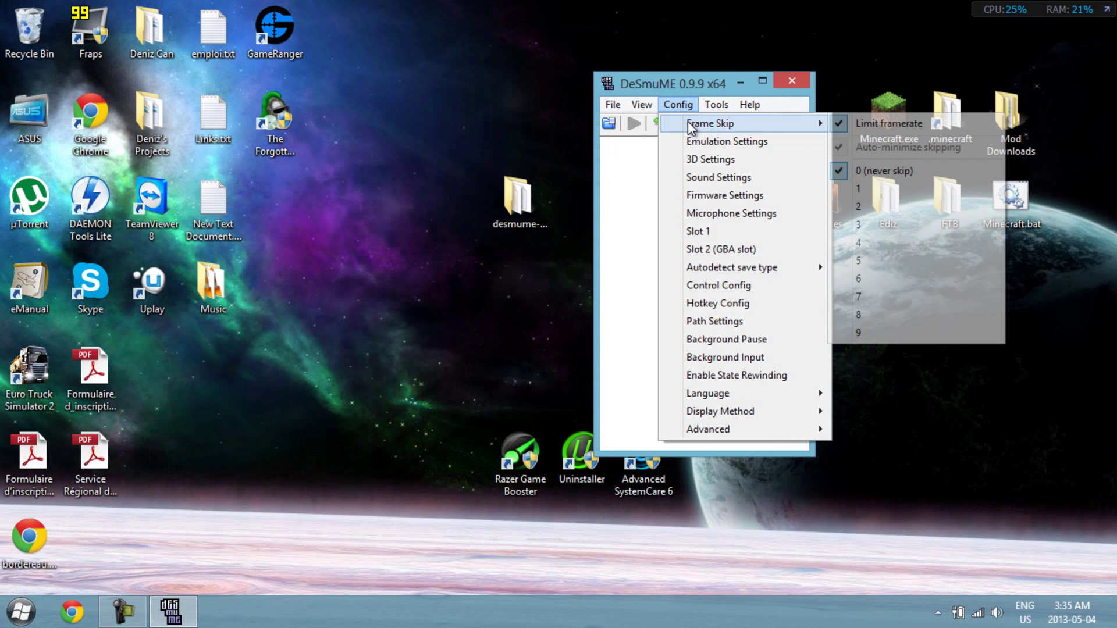
{"action": "left_click", "coordinate": [879, 120]}
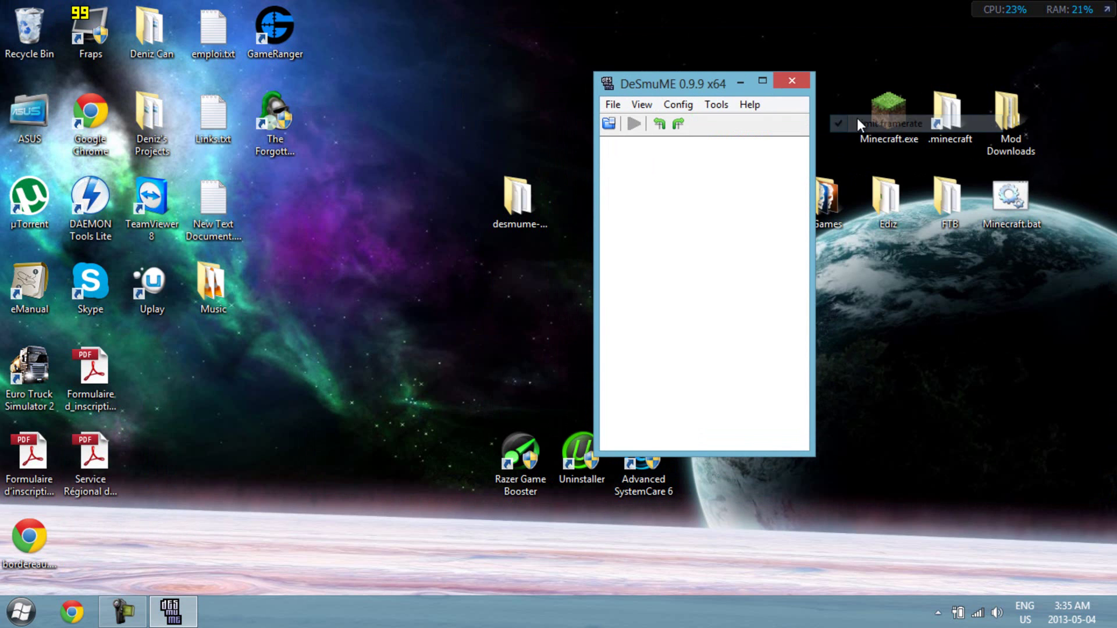
{"action": "left_click", "coordinate": [676, 105]}
{"action": "mouse_move", "coordinate": [797, 128]}
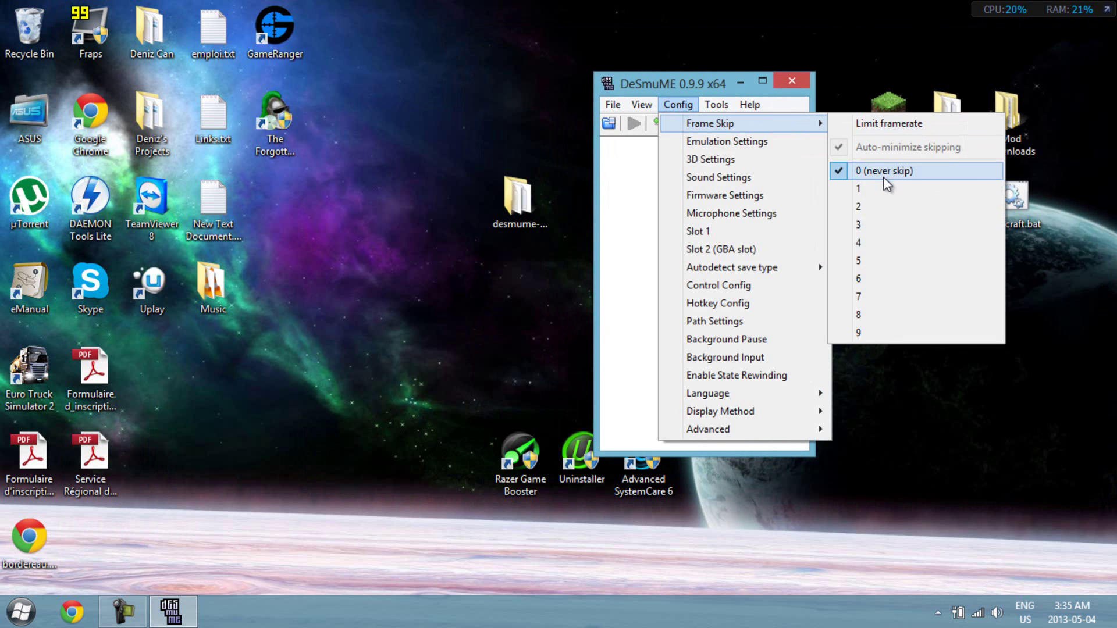
{"action": "left_click", "coordinate": [863, 243]}
- Turn off Auto-minimize skipping in the frame skip options
{"action": "left_click", "coordinate": [685, 110]}
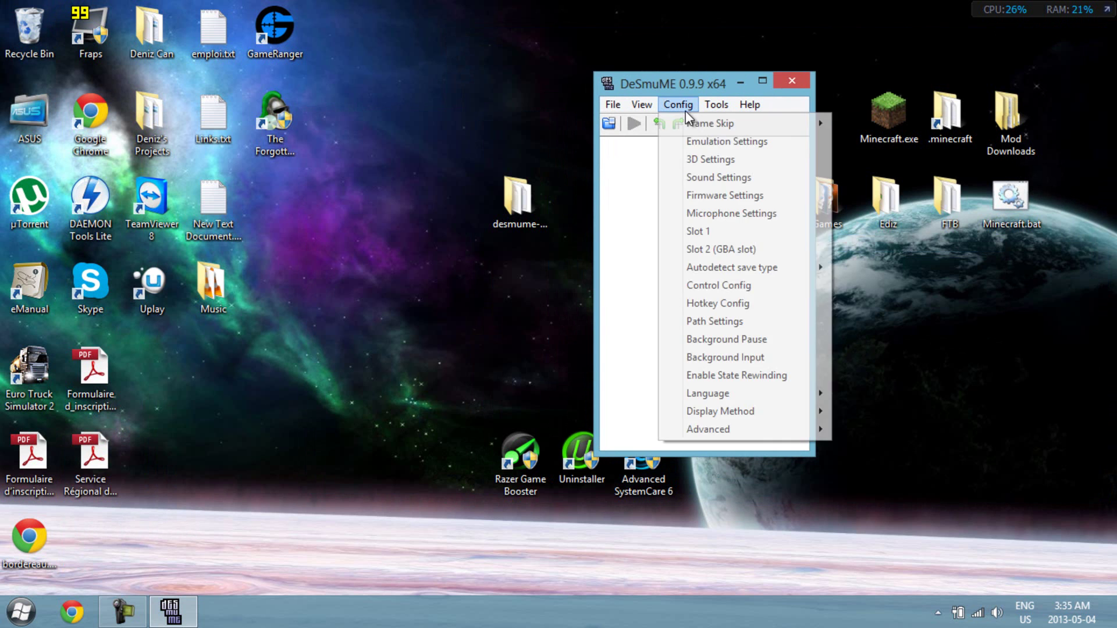
{"action": "mouse_move", "coordinate": [759, 123]}
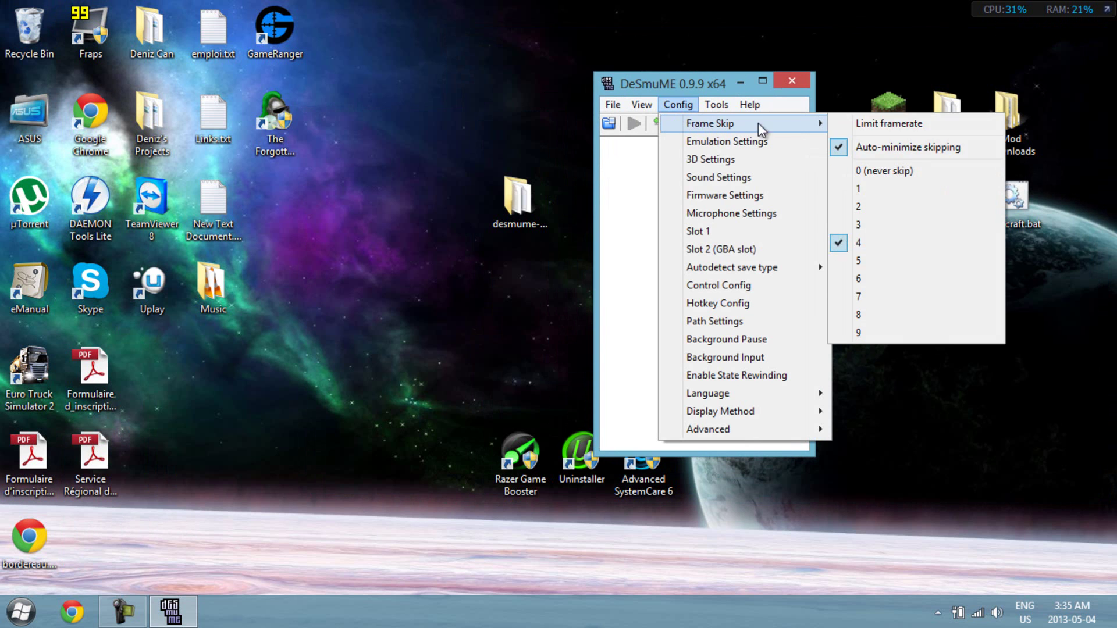
{"action": "left_click", "coordinate": [881, 147]}
- Disable Advanced Bus-Level Timing and enable the dynamic recompiler with a block size of 100 in the emulation settings
{"action": "left_click", "coordinate": [676, 105]}
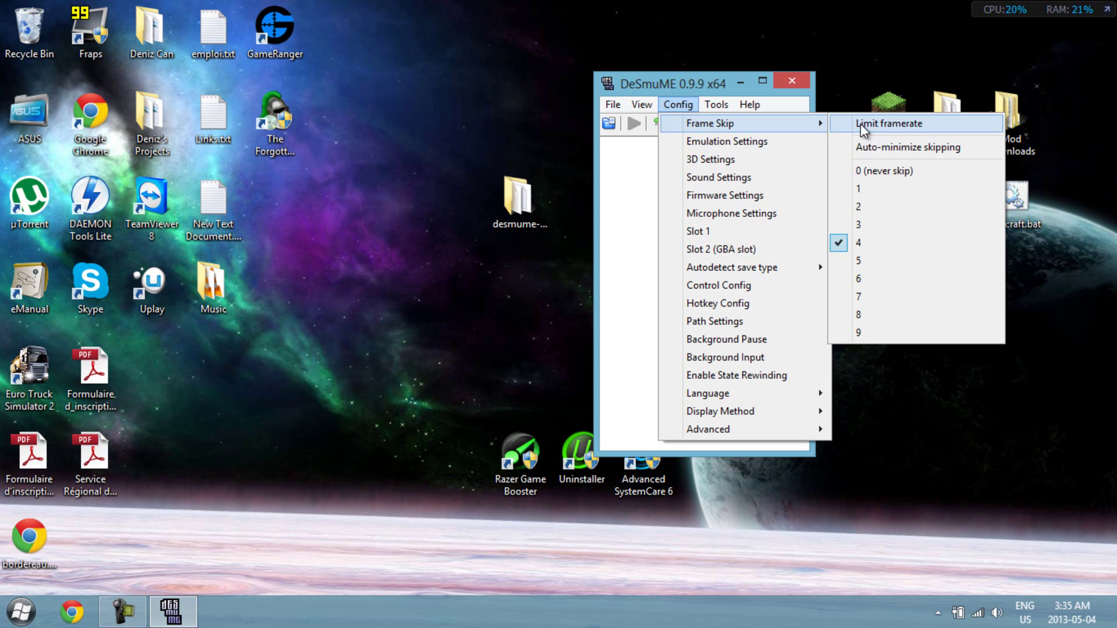
{"action": "left_click", "coordinate": [714, 142]}
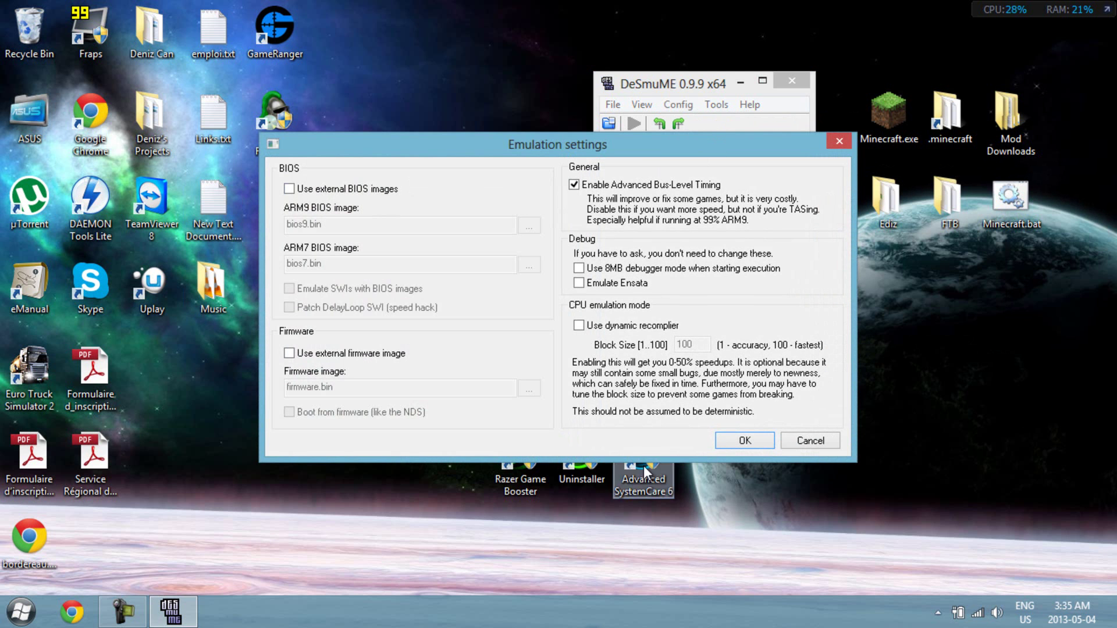
{"action": "left_click", "coordinate": [599, 185]}
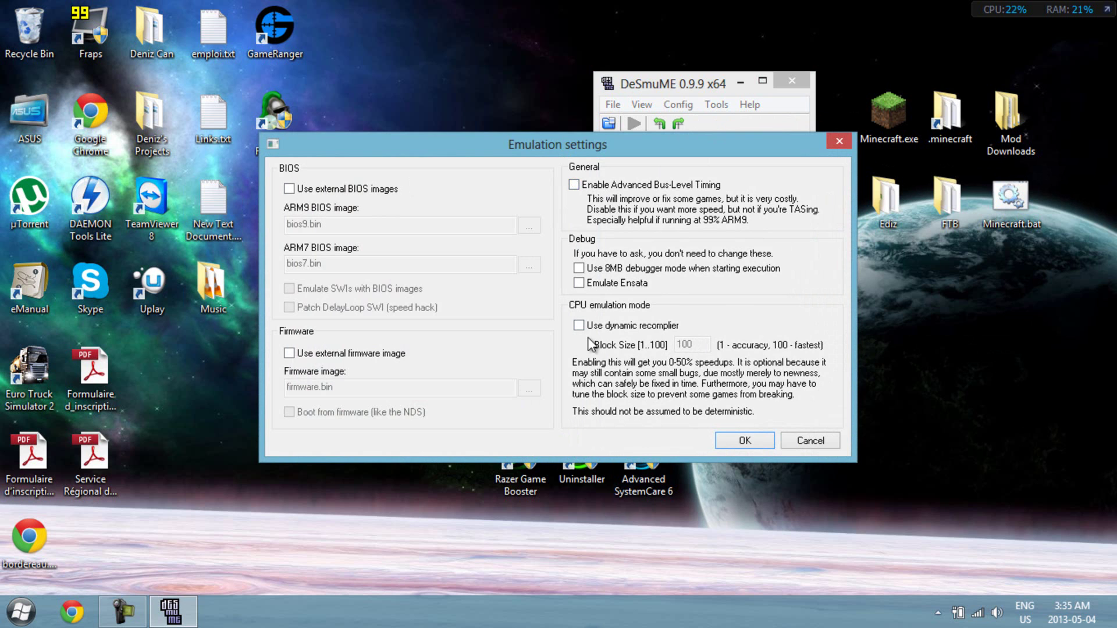
{"action": "left_click", "coordinate": [589, 325]}
{"action": "left_click_drag", "start_coordinate": [687, 345], "coordinate": [694, 349]}
{"action": "left_click", "coordinate": [704, 347]}
{"action": "double_click", "coordinate": [691, 343]}
{"action": "type", "text": "100"}
{"action": "left_click", "coordinate": [748, 441]}
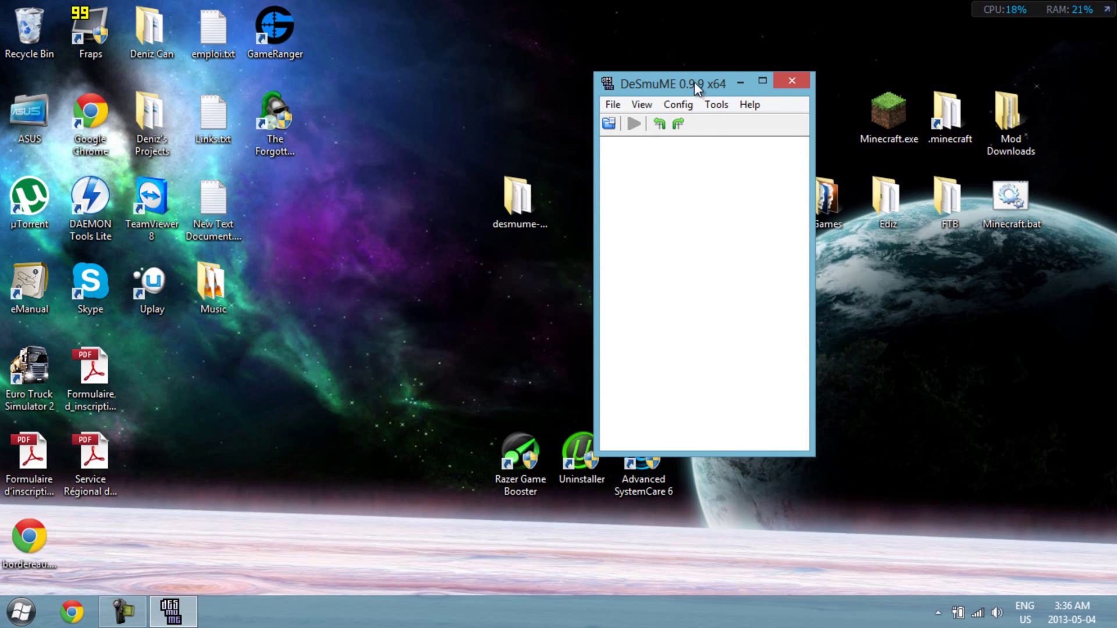
- Keep the SoftRasterizer renderer and turn off high-precision color interpolation, edge marking and fog in the 3D settings
{"action": "left_click", "coordinate": [679, 104]}
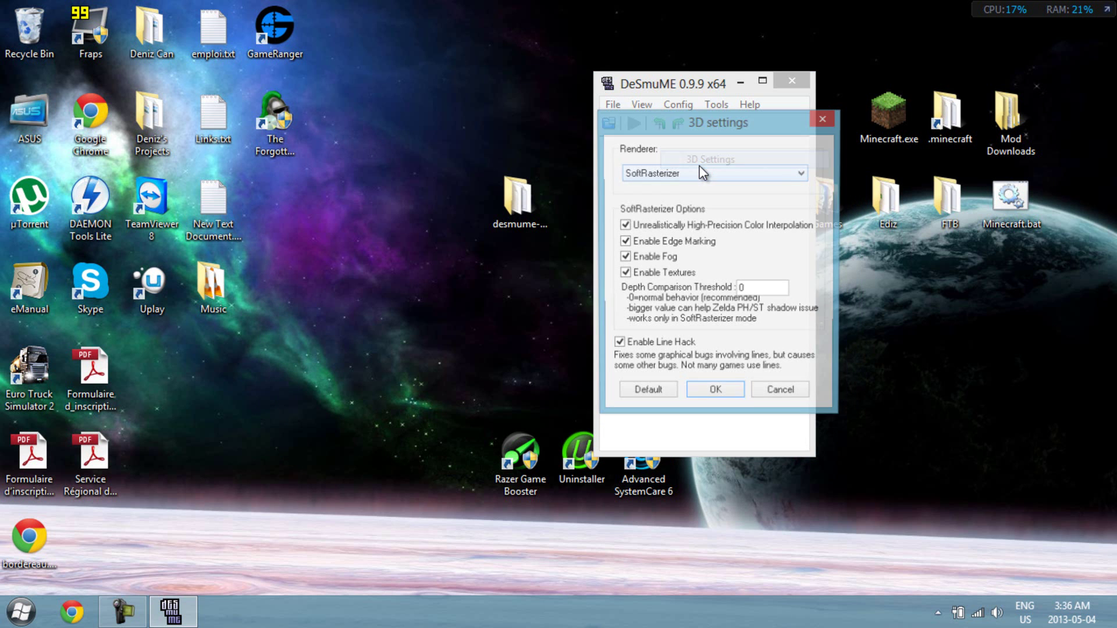
{"action": "left_click", "coordinate": [677, 176]}
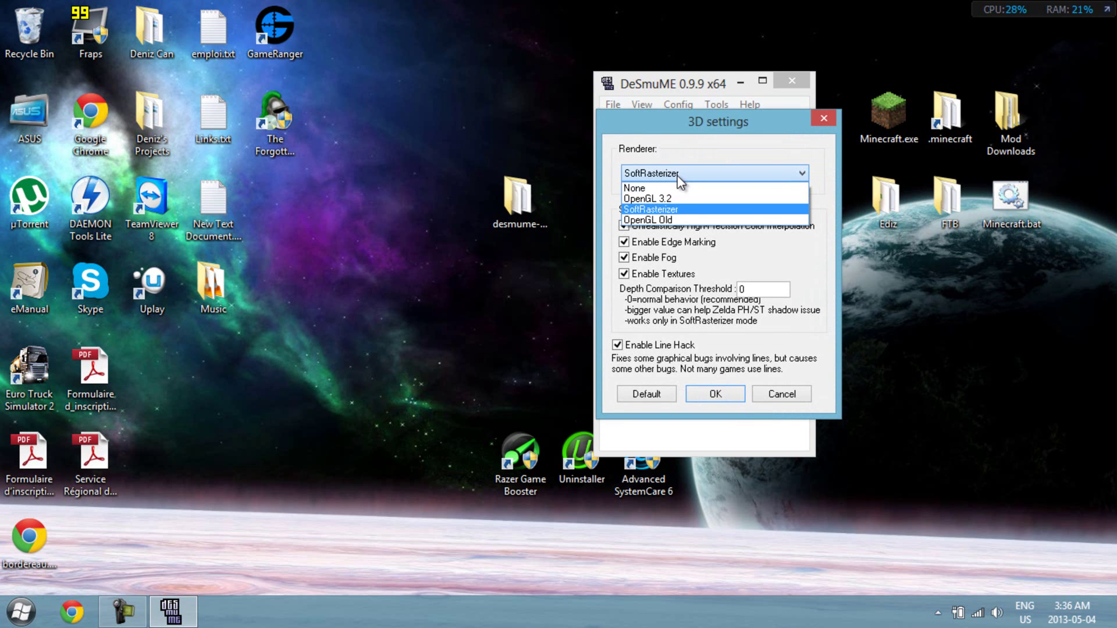
{"action": "left_click", "coordinate": [656, 208]}
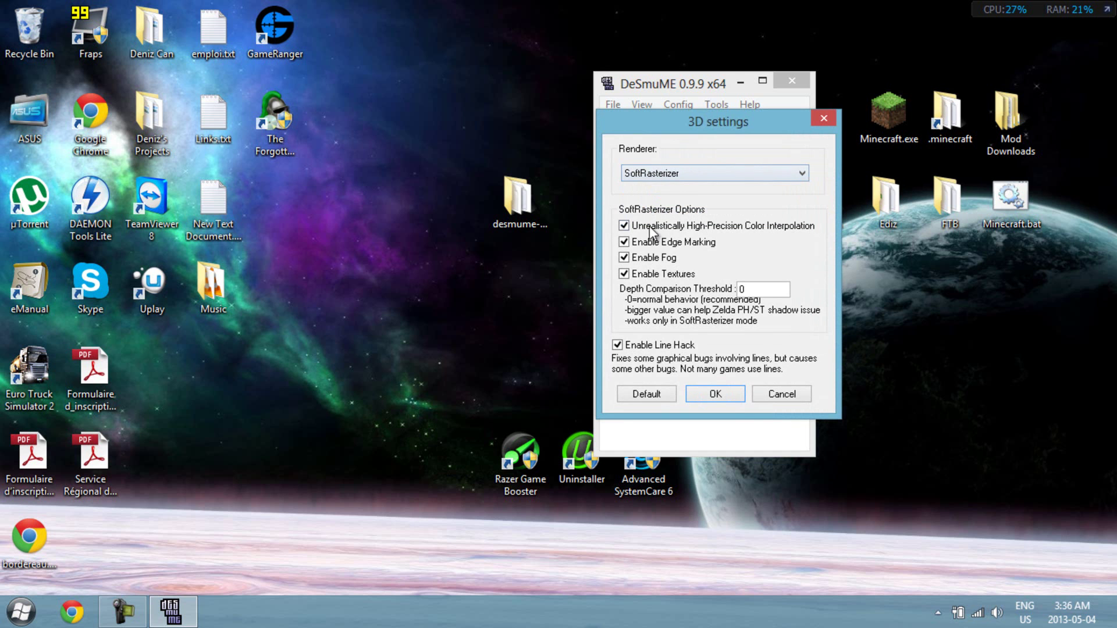
{"action": "left_click", "coordinate": [642, 231]}
{"action": "left_click", "coordinate": [638, 239]}
{"action": "left_click", "coordinate": [638, 257]}
{"action": "left_click", "coordinate": [716, 393]}
- Reopen the 3D settings to check the SoftRasterizer options, and close them again
{"action": "left_click", "coordinate": [678, 105]}
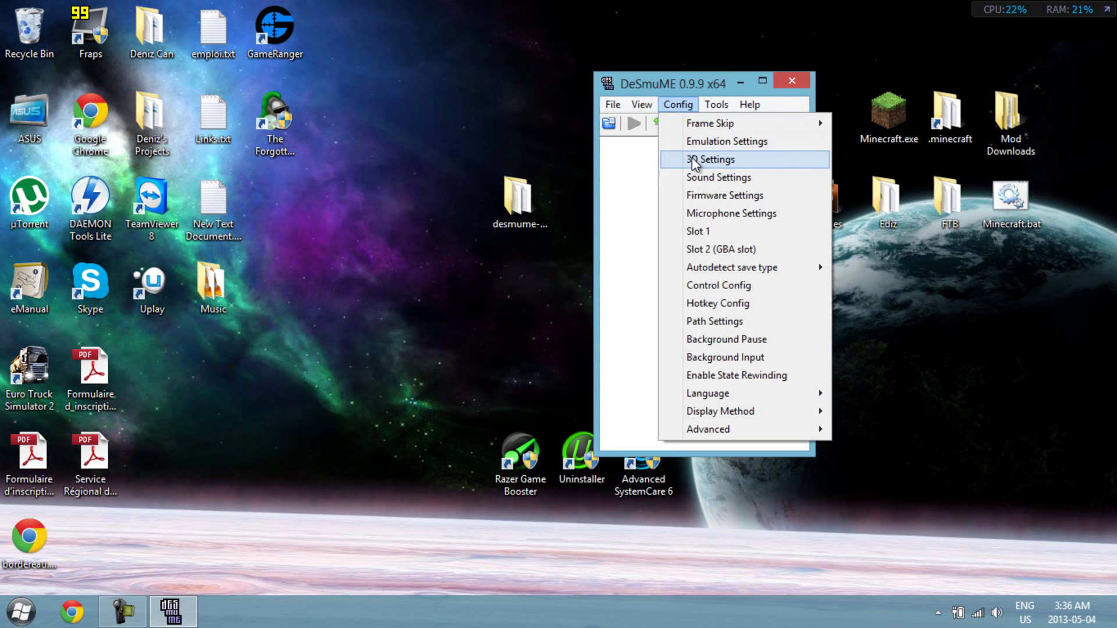
{"action": "left_click", "coordinate": [698, 161]}
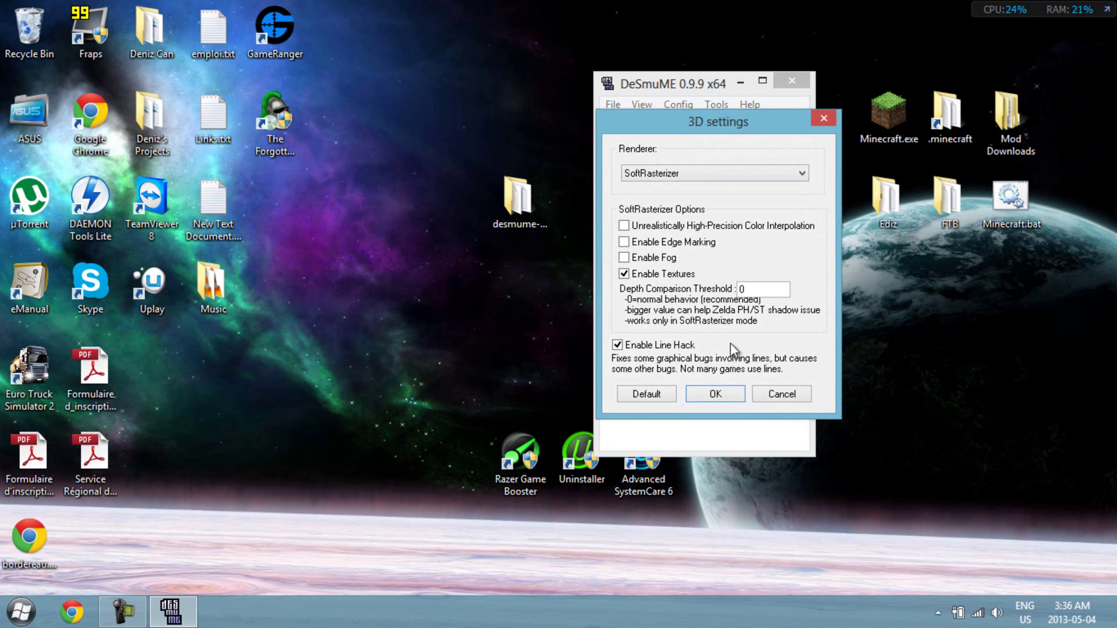
{"action": "left_click", "coordinate": [721, 394]}
- Set the sound interpolation to None (fastest, sounds bad) and save the sound settings
{"action": "left_click", "coordinate": [681, 105]}
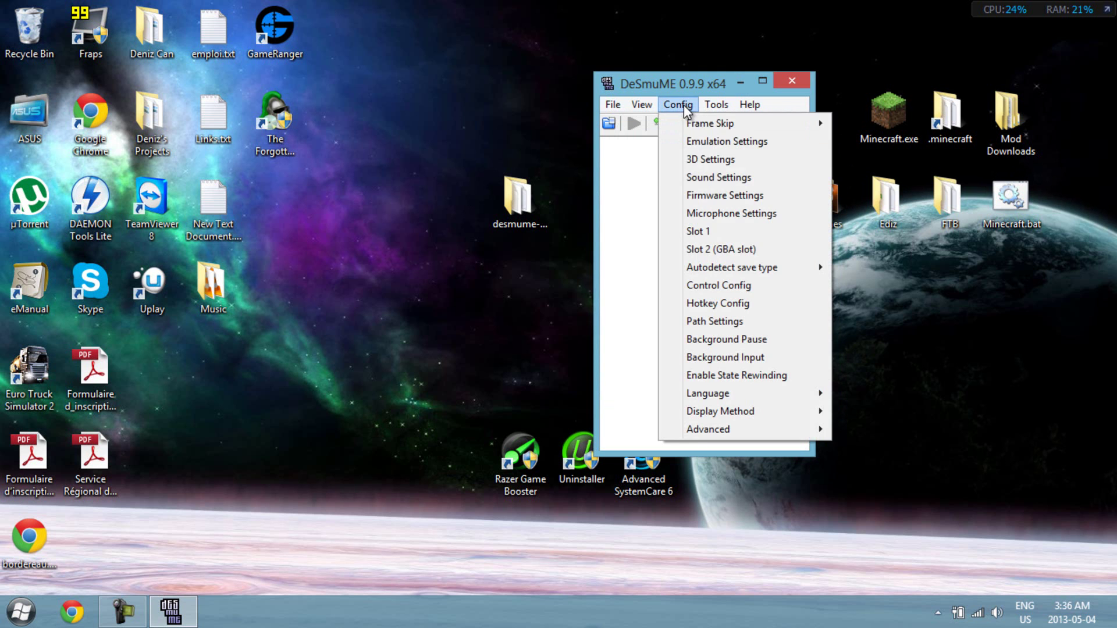
{"action": "left_click", "coordinate": [714, 182]}
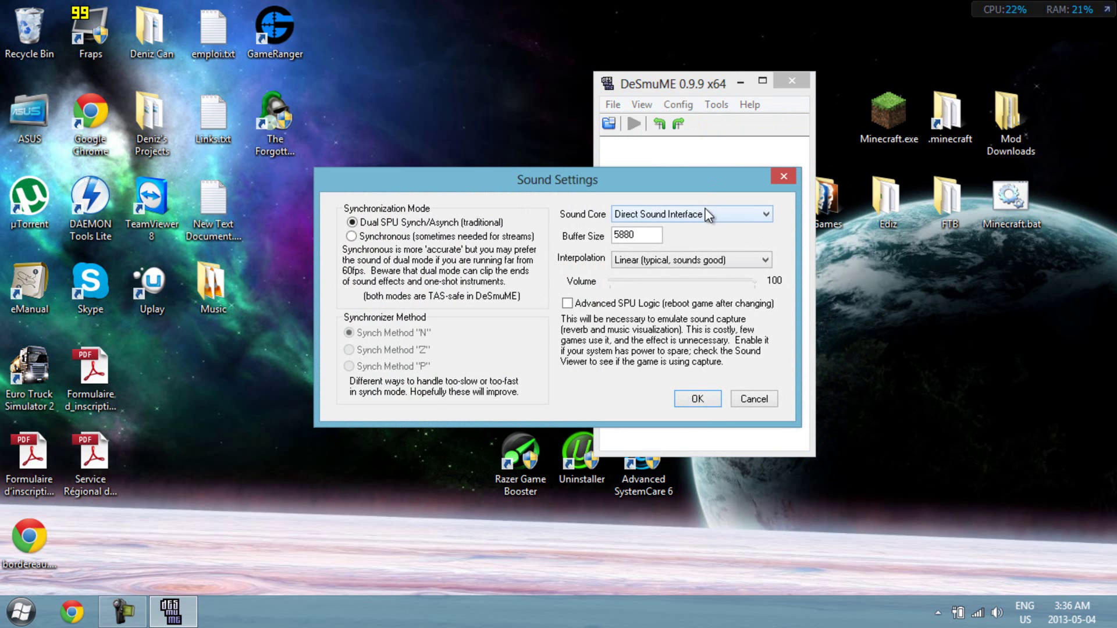
{"action": "left_click", "coordinate": [678, 264]}
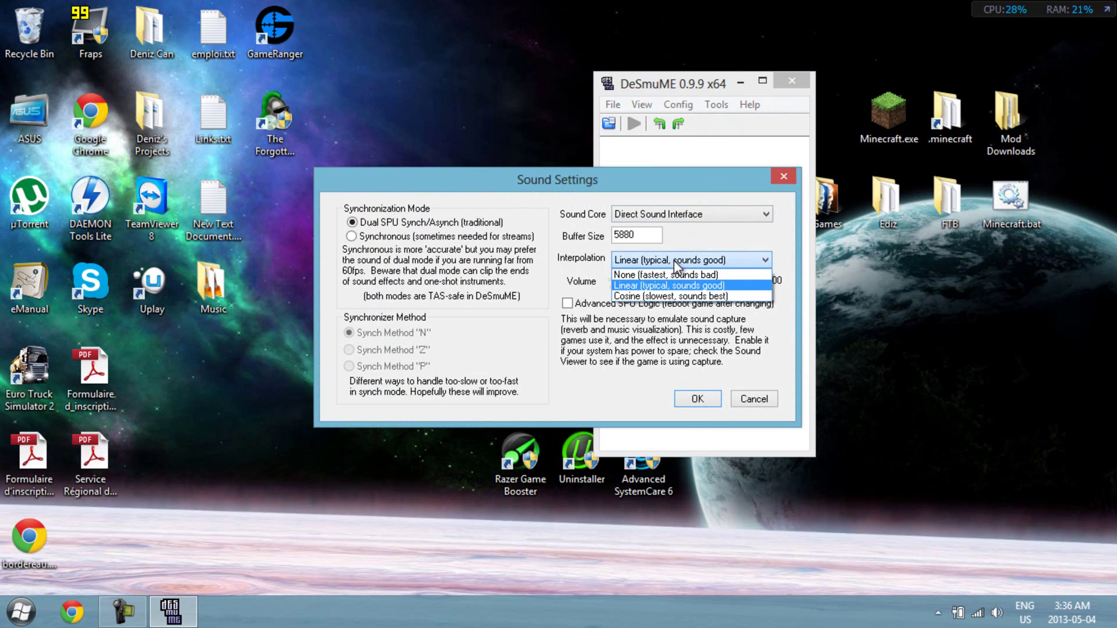
{"action": "left_click", "coordinate": [650, 276]}
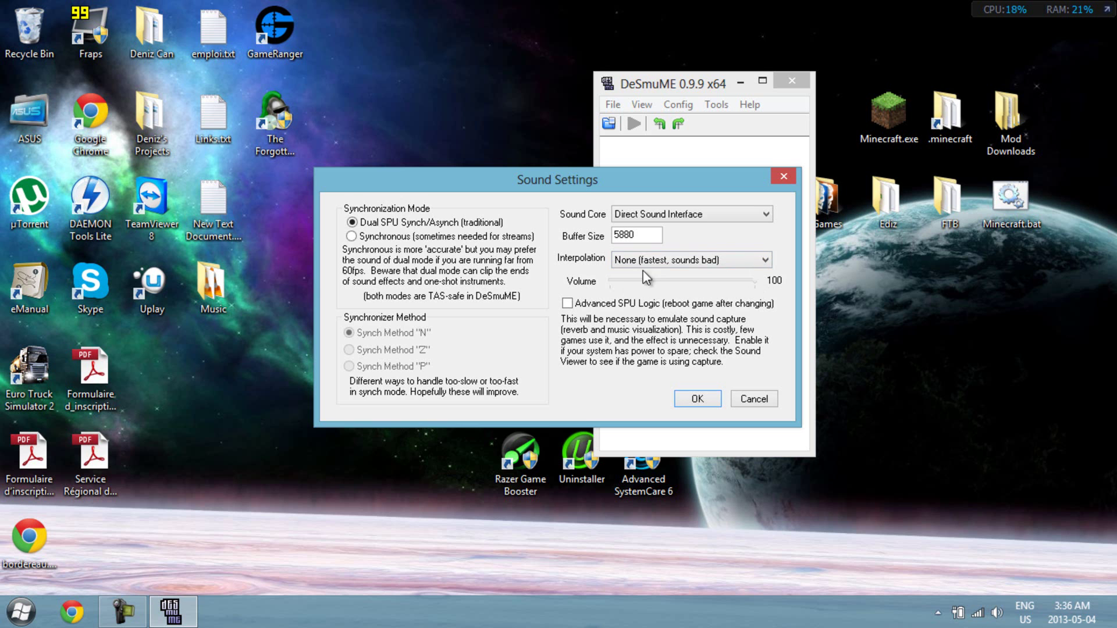
{"action": "left_click", "coordinate": [717, 262]}
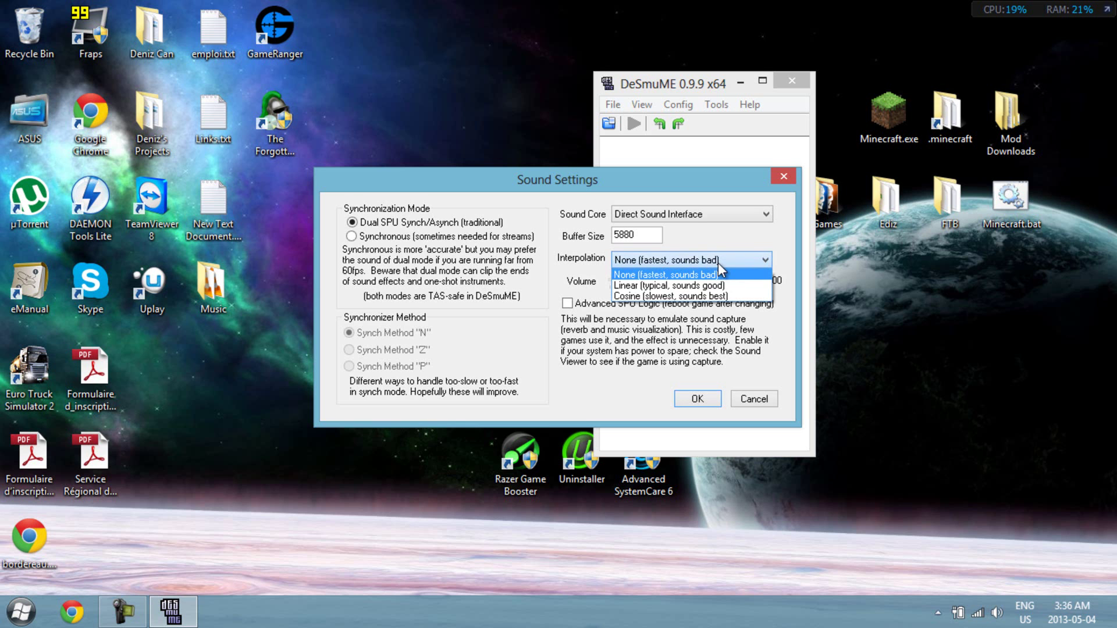
{"action": "left_click", "coordinate": [688, 359]}
{"action": "left_click", "coordinate": [706, 398]}
- Set the nickname in the firmware settings to "Nickname" and save the settings
{"action": "left_click", "coordinate": [686, 110]}
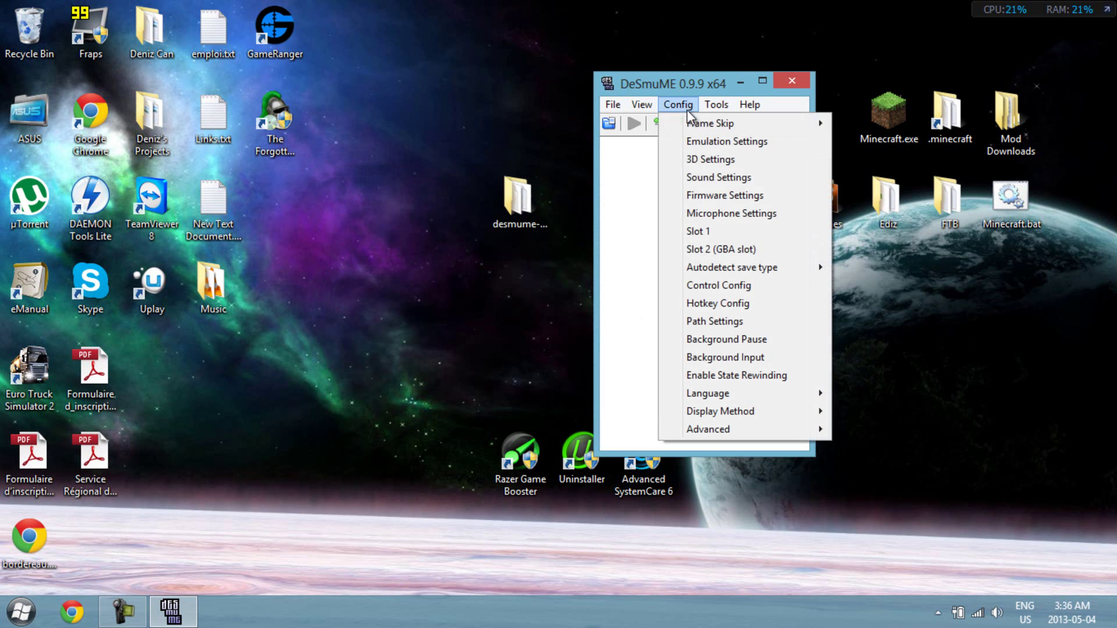
{"action": "left_click", "coordinate": [711, 194]}
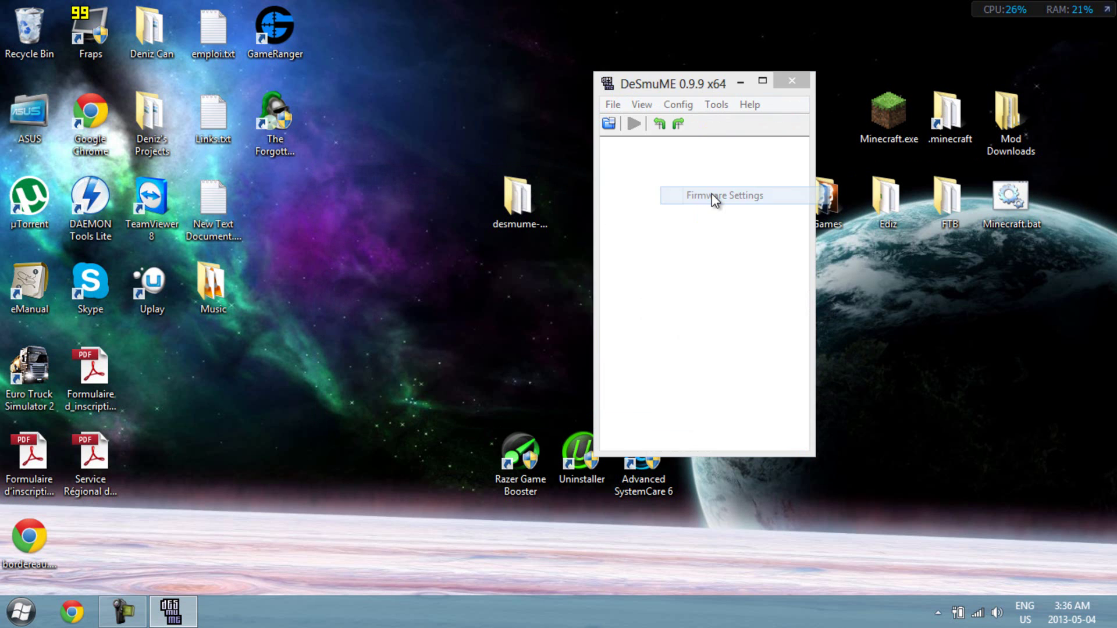
{"action": "left_click_drag", "start_coordinate": [594, 203], "coordinate": [738, 204]}
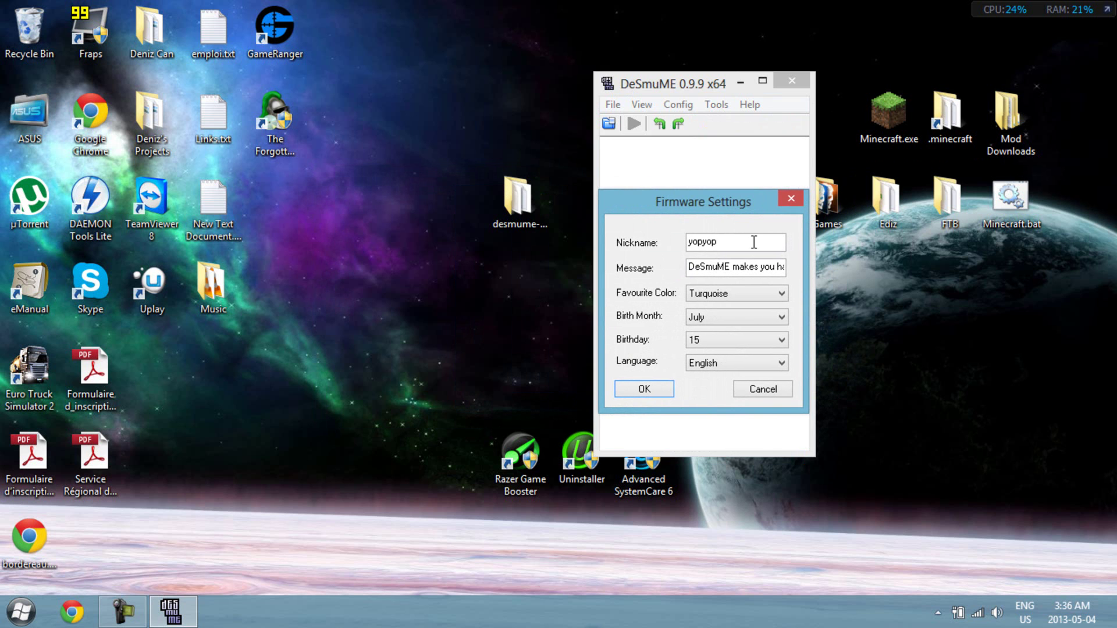
{"action": "left_click_drag", "start_coordinate": [738, 243], "coordinate": [665, 253]}
{"action": "type", "text": "Nickname"}
{"action": "left_click_drag", "start_coordinate": [692, 266], "coordinate": [644, 277]}
{"action": "left_click", "coordinate": [660, 389]}
- Review the microphone simulation settings and accept them with the internal noise sample selected
{"action": "left_click", "coordinate": [690, 107]}
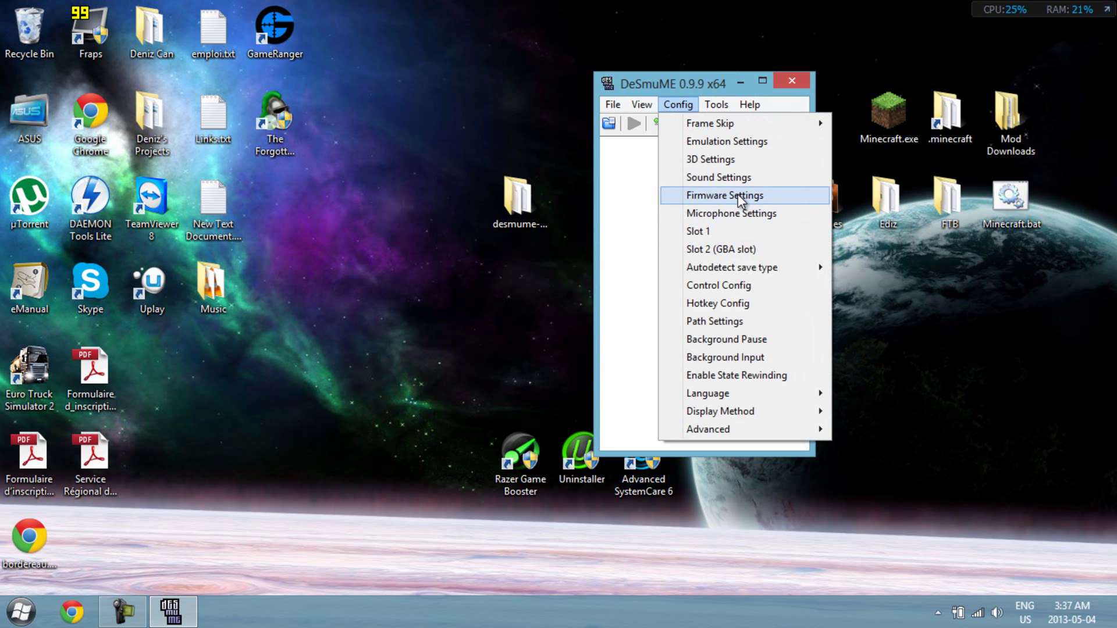
{"action": "left_click", "coordinate": [734, 213]}
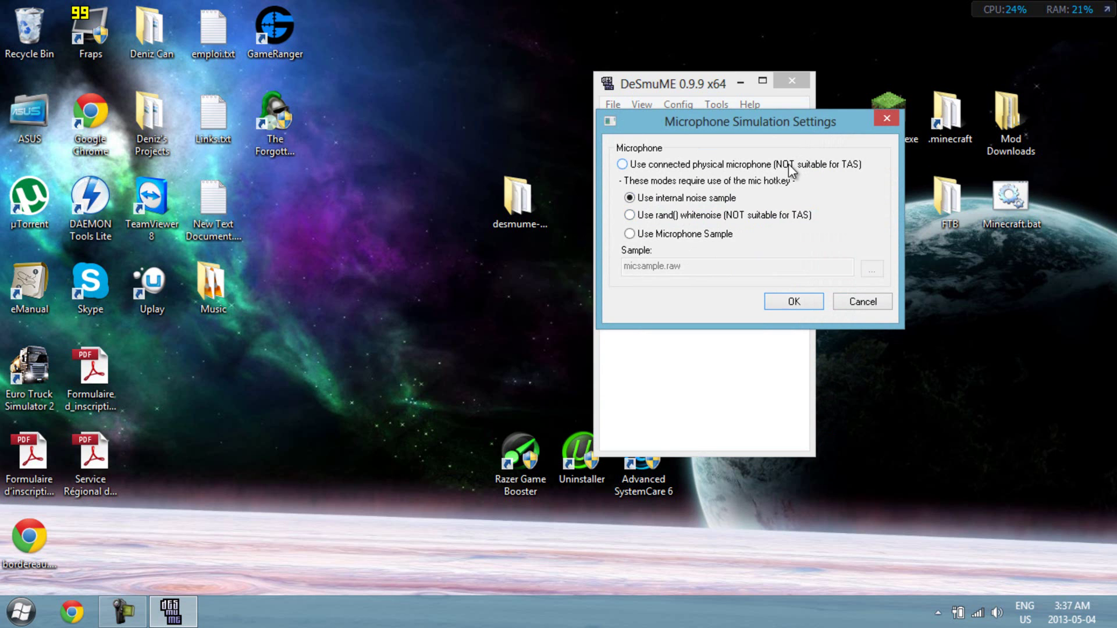
{"action": "left_click", "coordinate": [808, 301]}
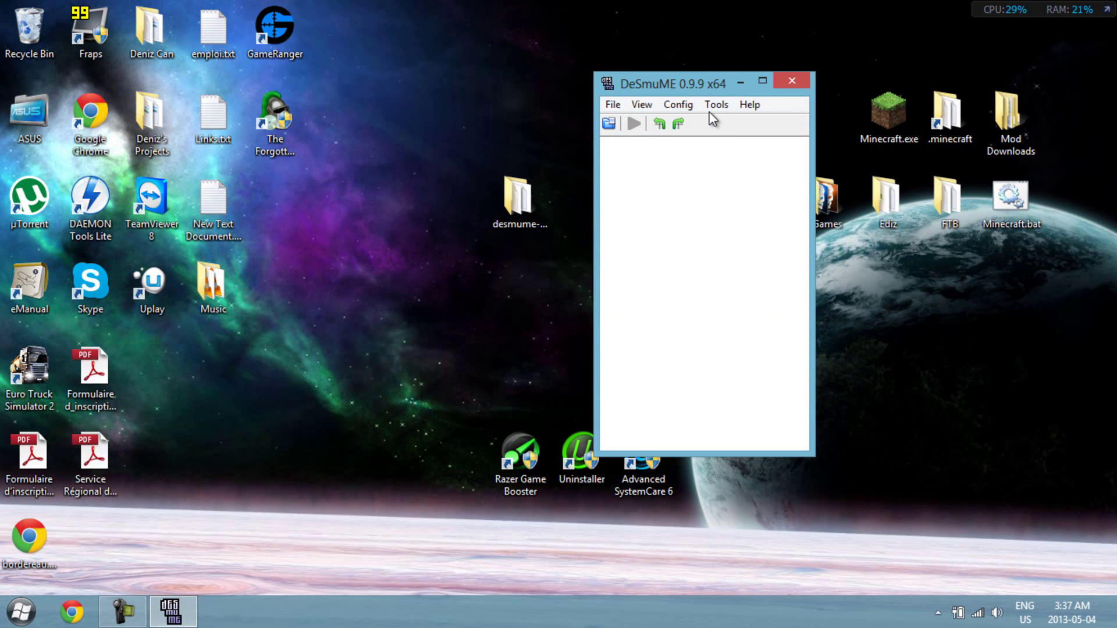
- Review the game button mappings, enable Allow Left+Rt/Up+Dn and save the control configuration
{"action": "left_click", "coordinate": [689, 106]}
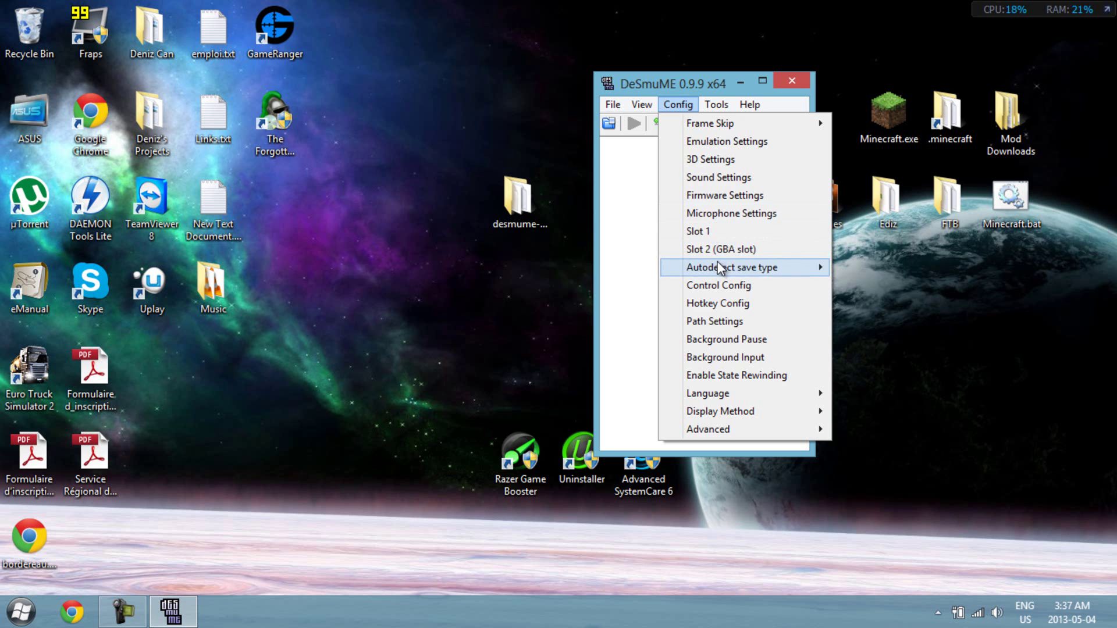
{"action": "mouse_move", "coordinate": [717, 267]}
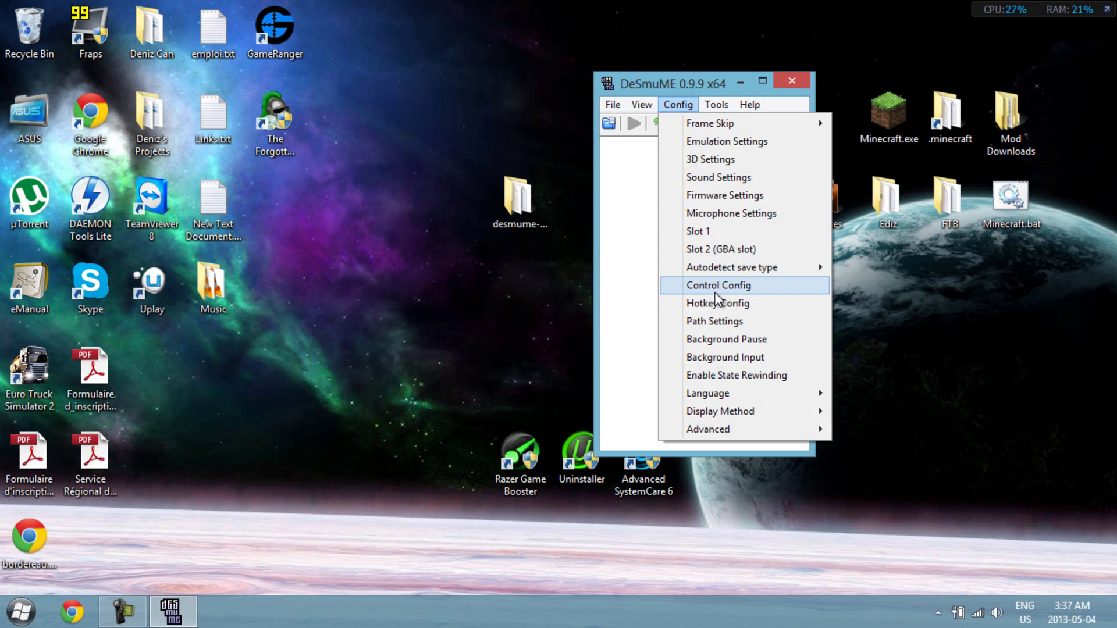
{"action": "left_click", "coordinate": [720, 289]}
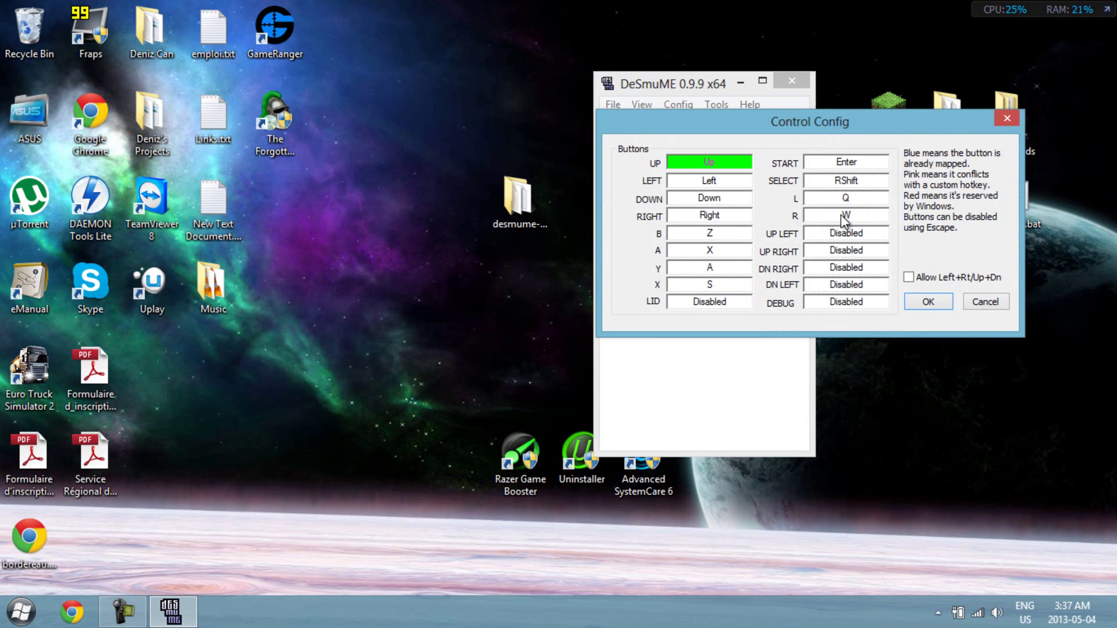
{"action": "left_click_drag", "start_coordinate": [815, 132], "coordinate": [652, 152]}
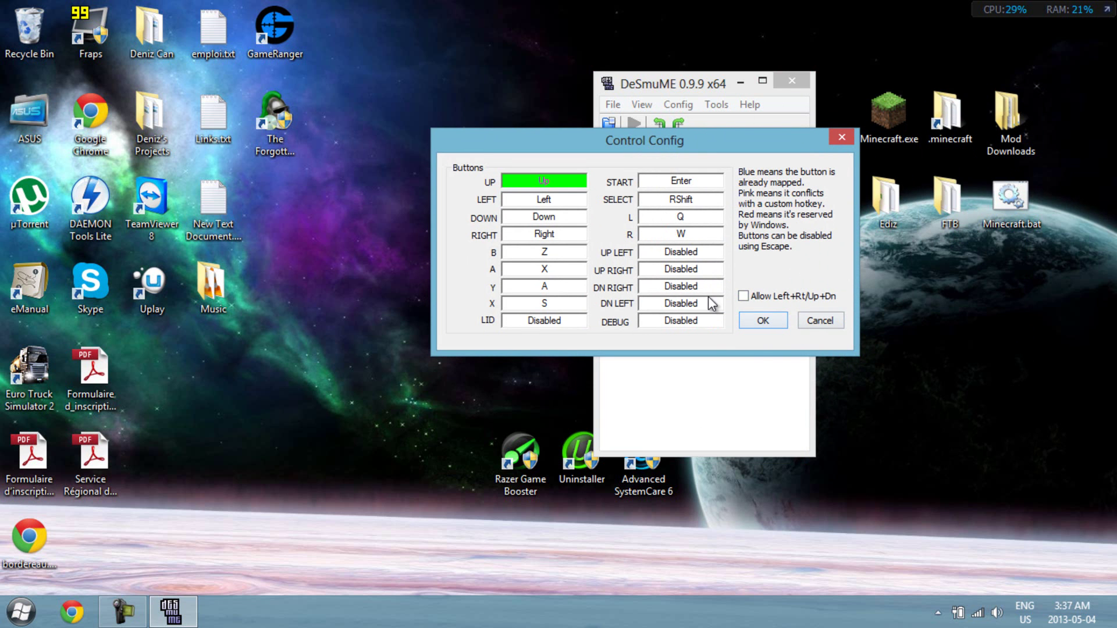
{"action": "left_click", "coordinate": [745, 296]}
{"action": "left_click", "coordinate": [763, 320]}
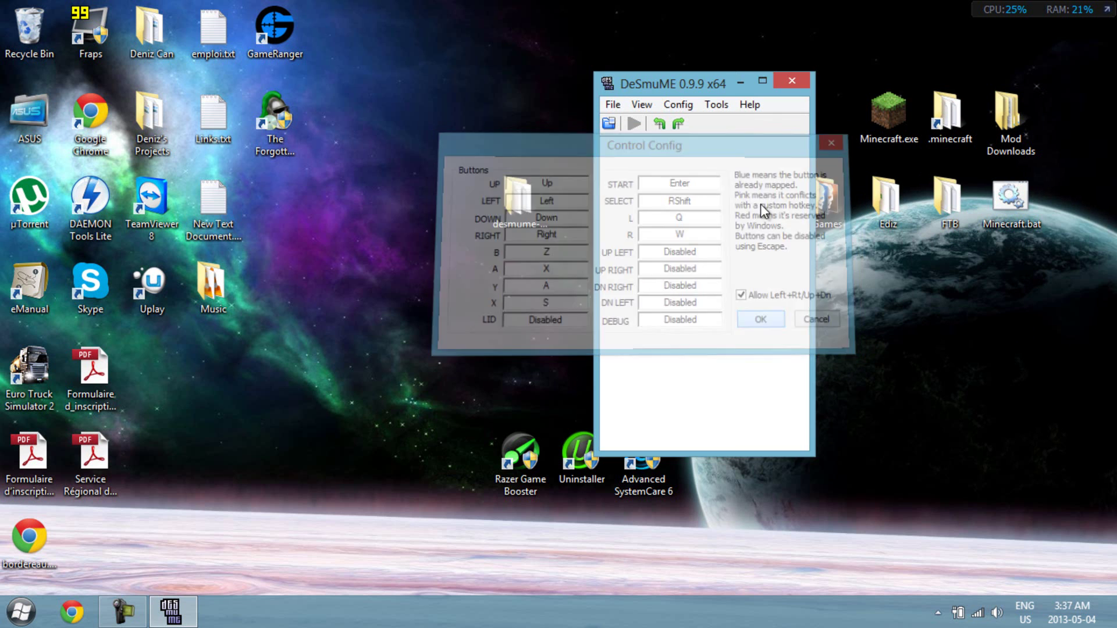
- Examine the hotkey configuration, especially the Fast Forward and Increase Speed assignments, and close it
{"action": "left_click", "coordinate": [690, 107]}
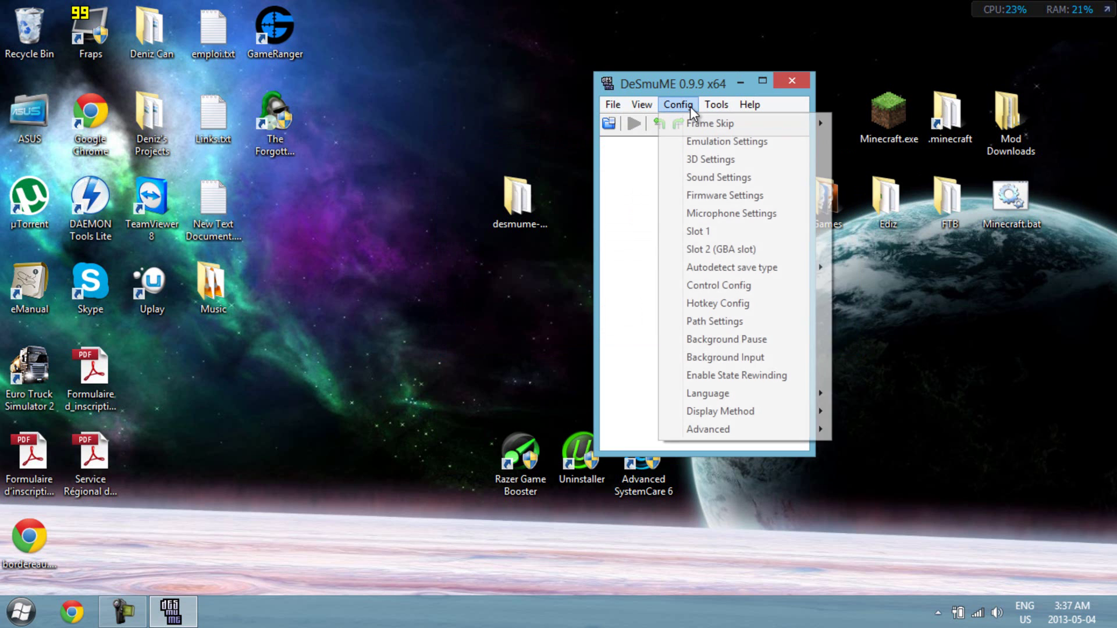
{"action": "mouse_move", "coordinate": [749, 270]}
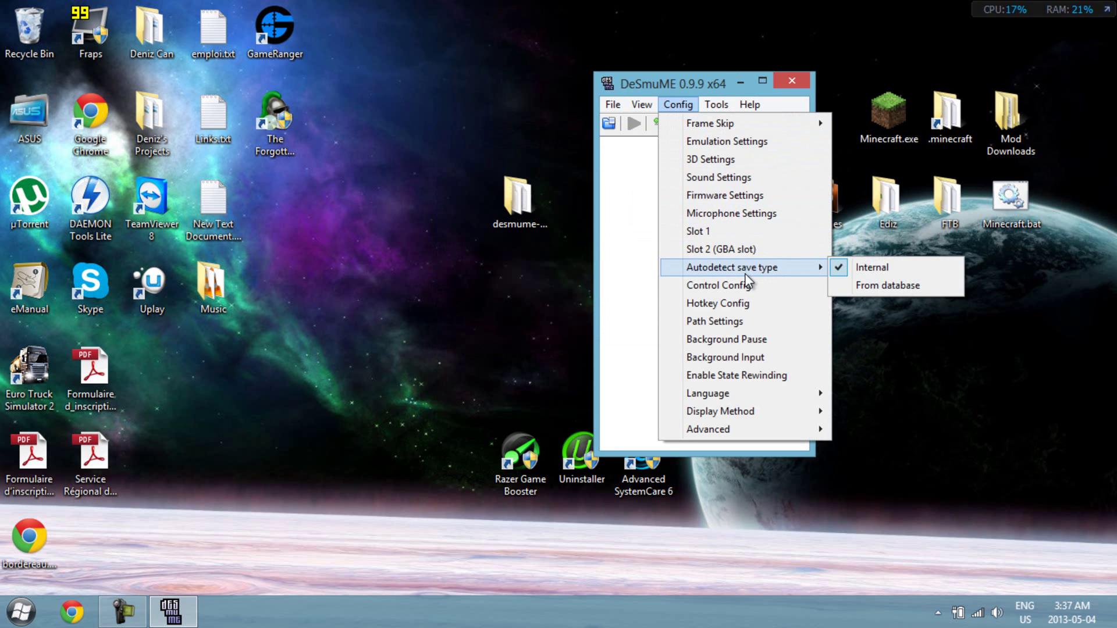
{"action": "left_click", "coordinate": [743, 305]}
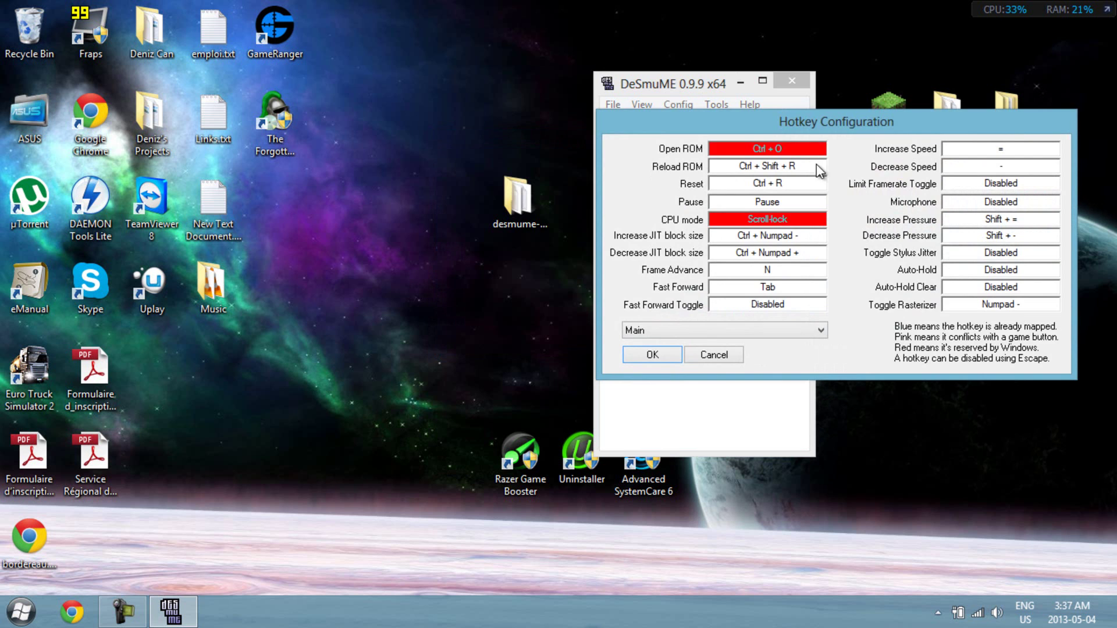
{"action": "left_click_drag", "start_coordinate": [835, 121], "coordinate": [671, 130]}
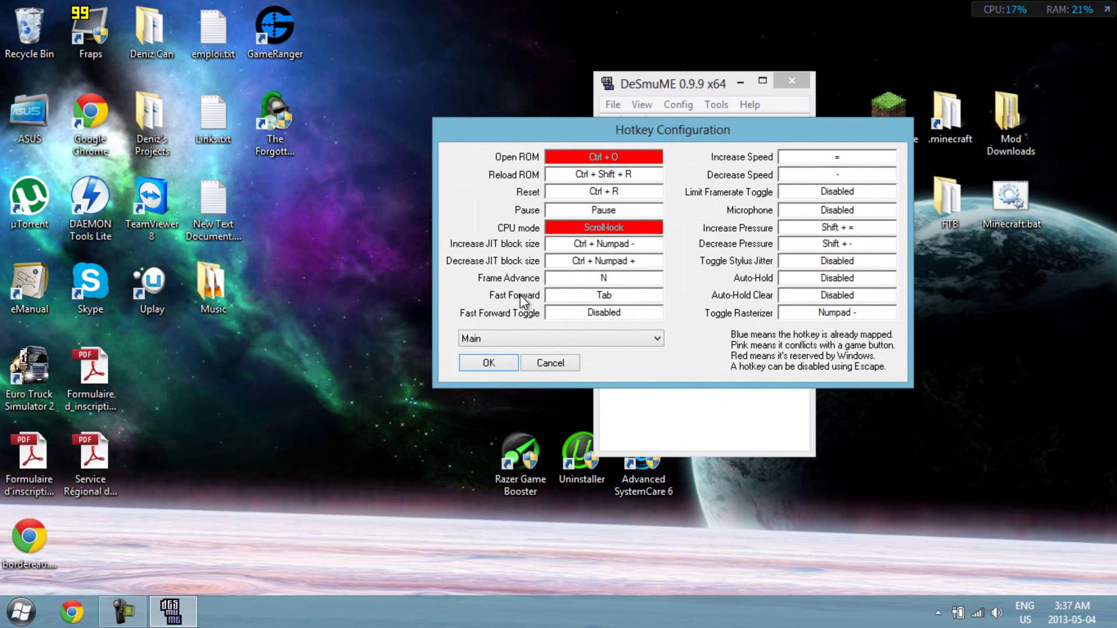
{"action": "left_click", "coordinate": [605, 295]}
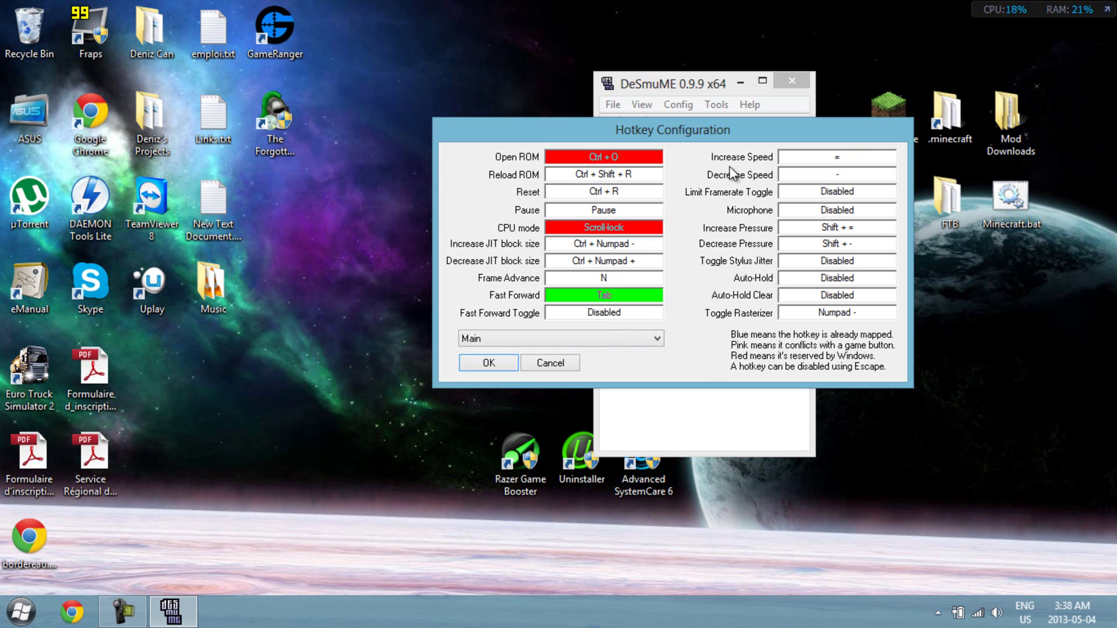
{"action": "left_click", "coordinate": [788, 156]}
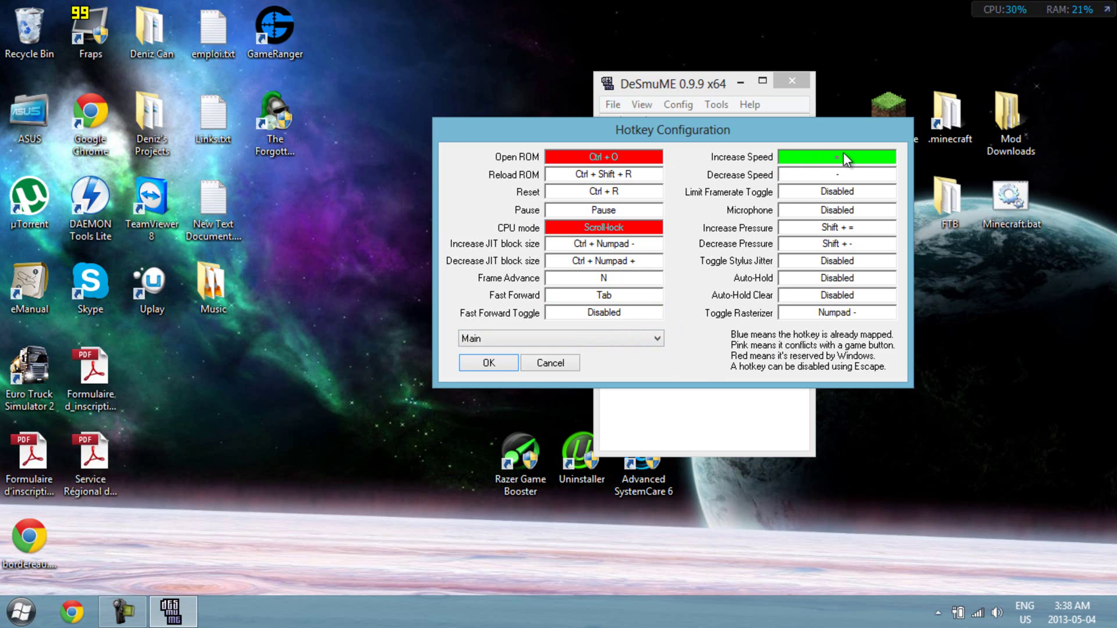
{"action": "left_click", "coordinate": [497, 357]}
{"action": "left_click", "coordinate": [497, 357]}
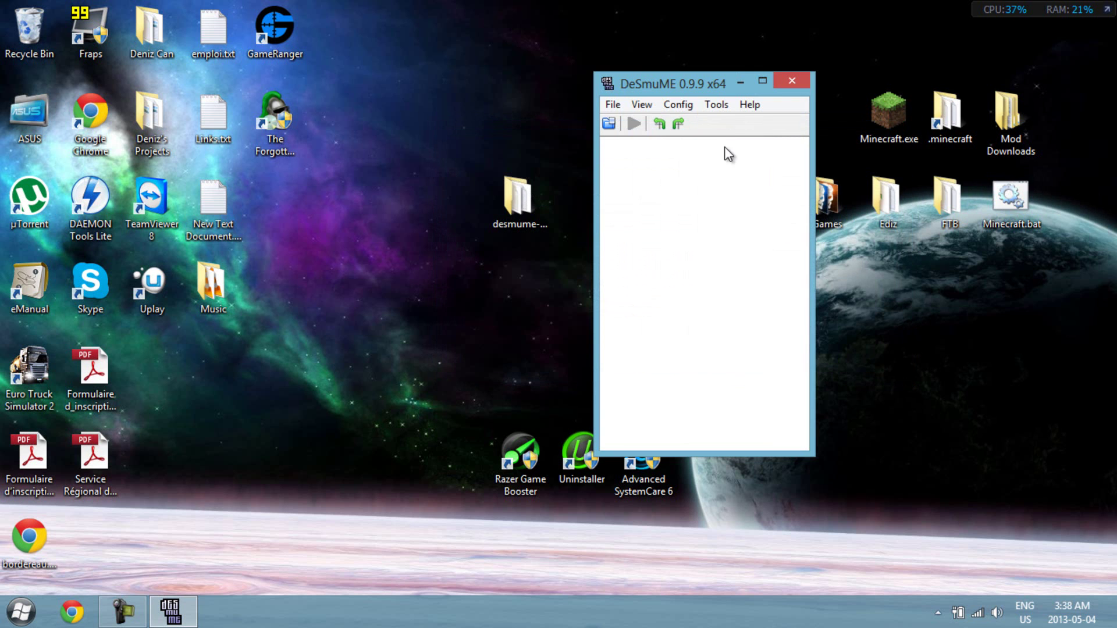
{"action": "left_click", "coordinate": [714, 107]}
{"action": "mouse_move", "coordinate": [676, 106]}
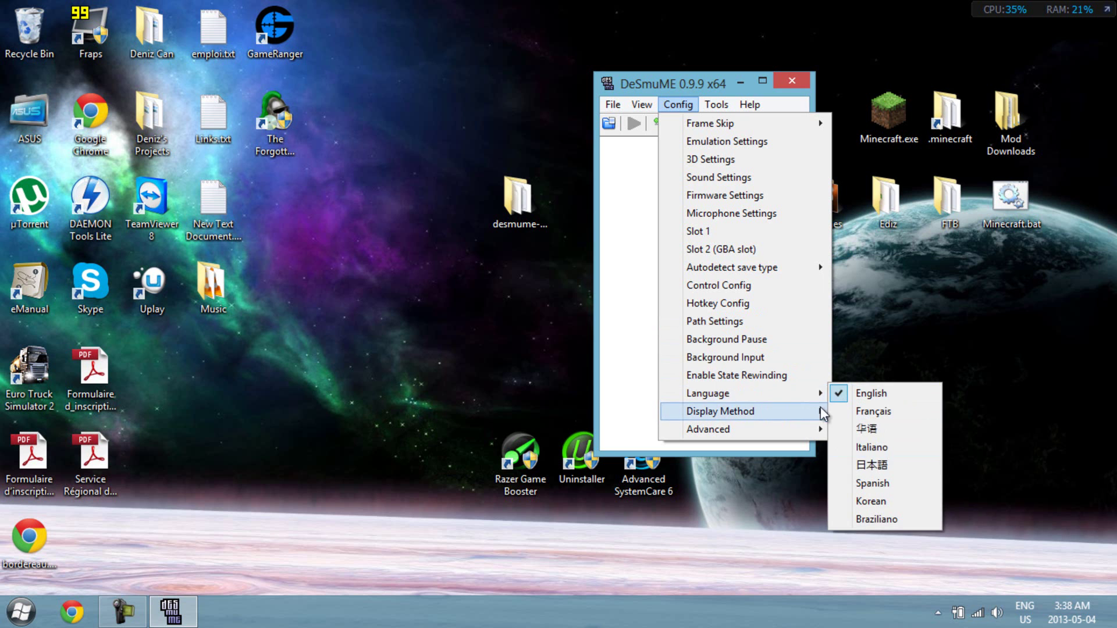
{"action": "mouse_move", "coordinate": [763, 413]}
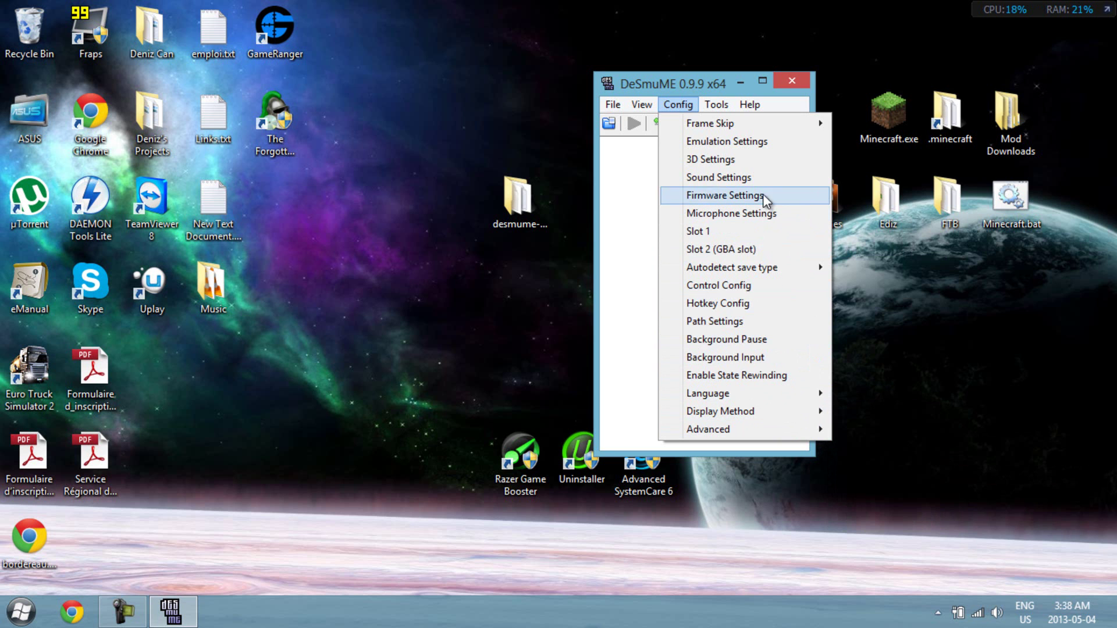
{"action": "mouse_move", "coordinate": [767, 128]}
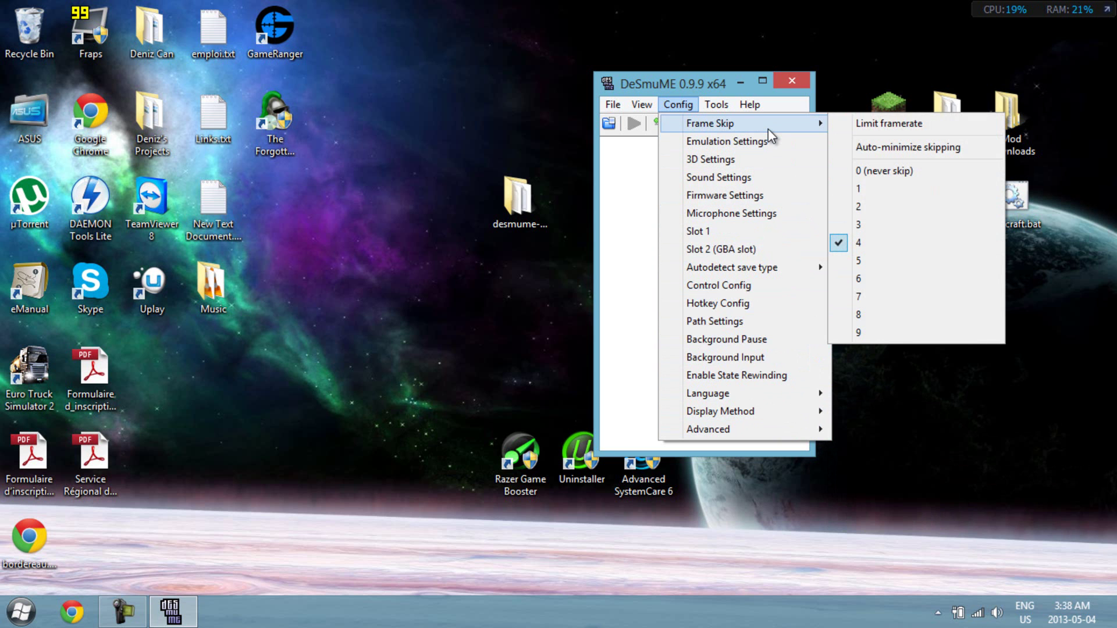
- Enable the Limit framerate option in the frame skip settings and disable it again
{"action": "left_click", "coordinate": [905, 124]}
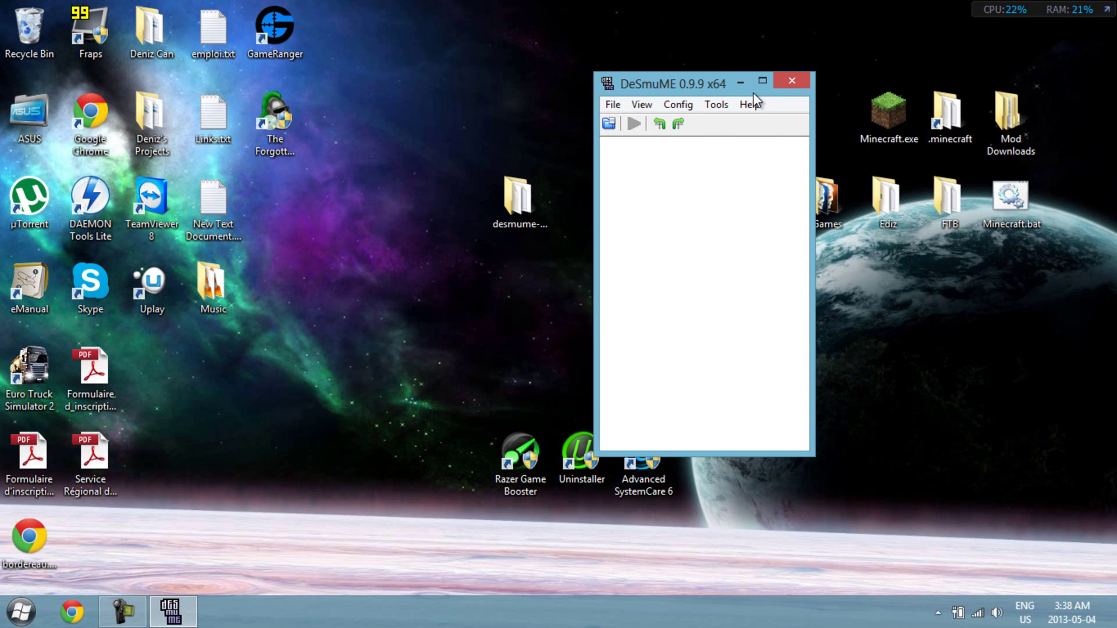
{"action": "left_click", "coordinate": [677, 105]}
{"action": "mouse_move", "coordinate": [692, 120]}
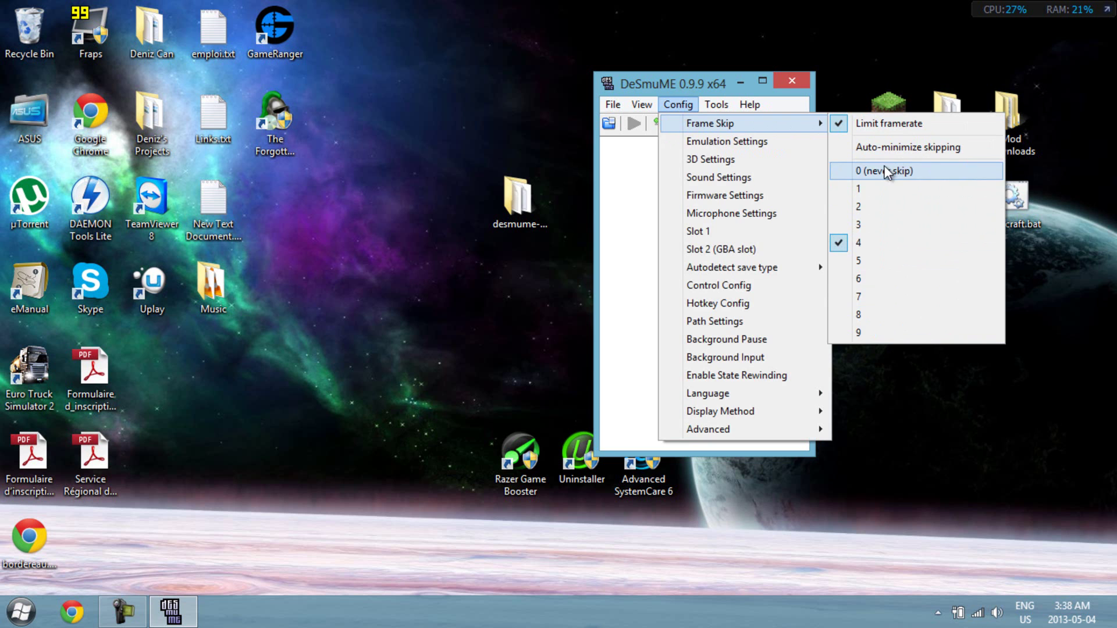
{"action": "left_click", "coordinate": [940, 124]}
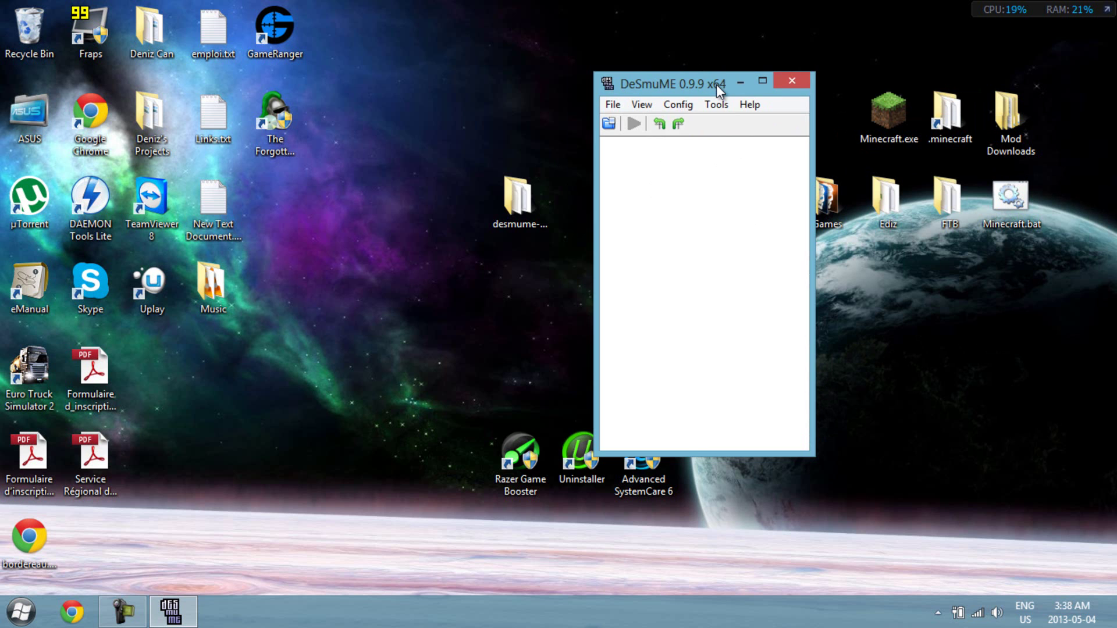
- Set the emulator's window size to 1.5x and reposition the window near the middle of the desktop
{"action": "left_click_drag", "start_coordinate": [712, 86], "coordinate": [560, 106]}
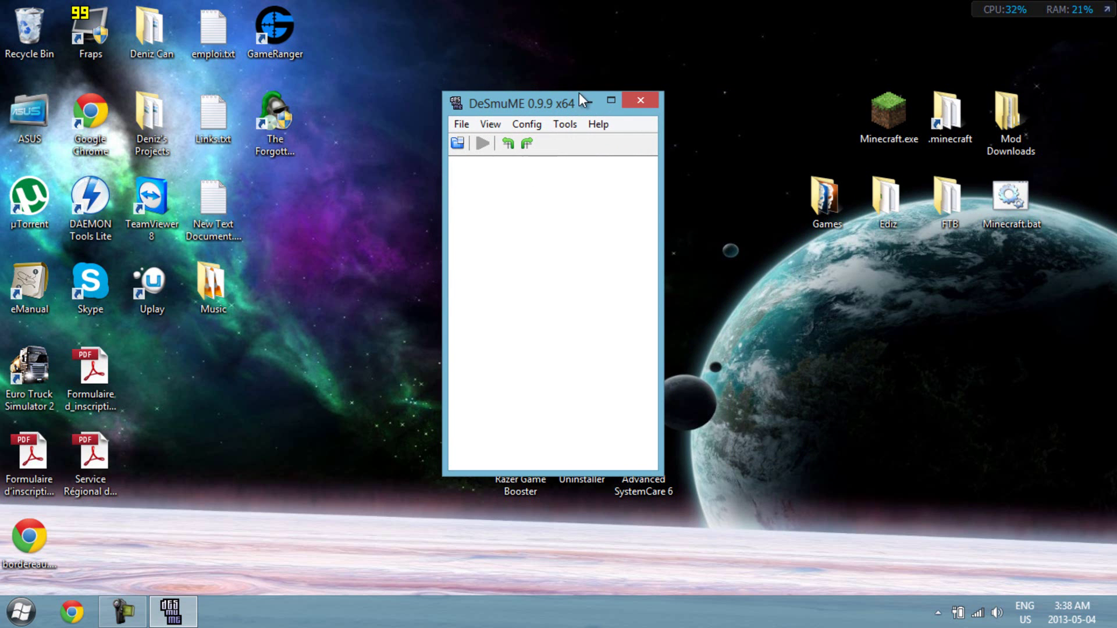
{"action": "left_click_drag", "start_coordinate": [660, 88], "coordinate": [681, 121]}
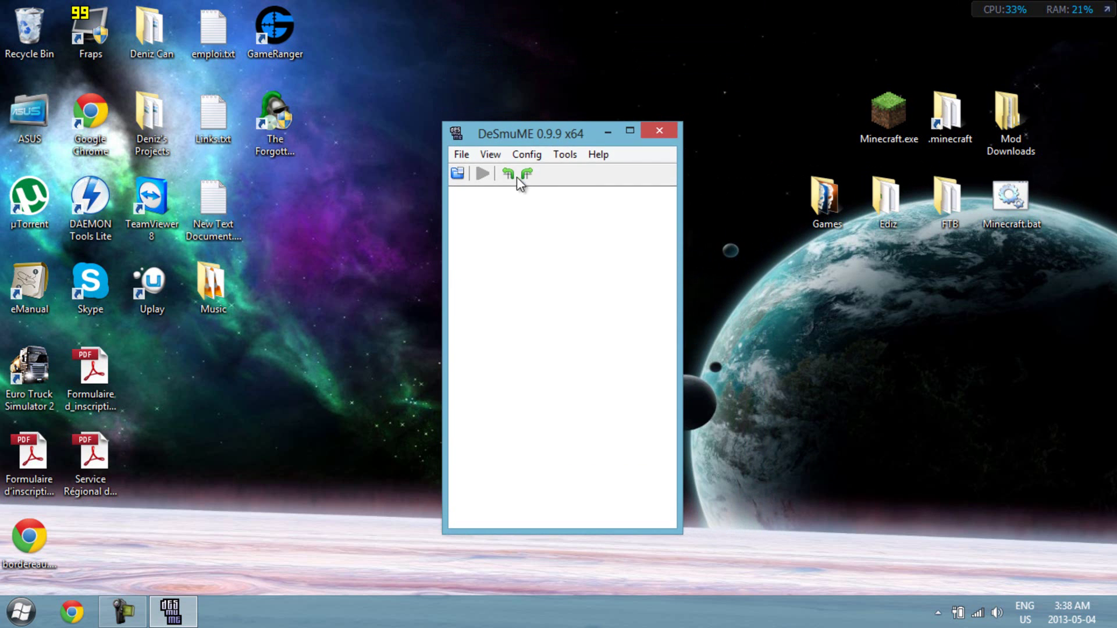
{"action": "left_click", "coordinate": [500, 153]}
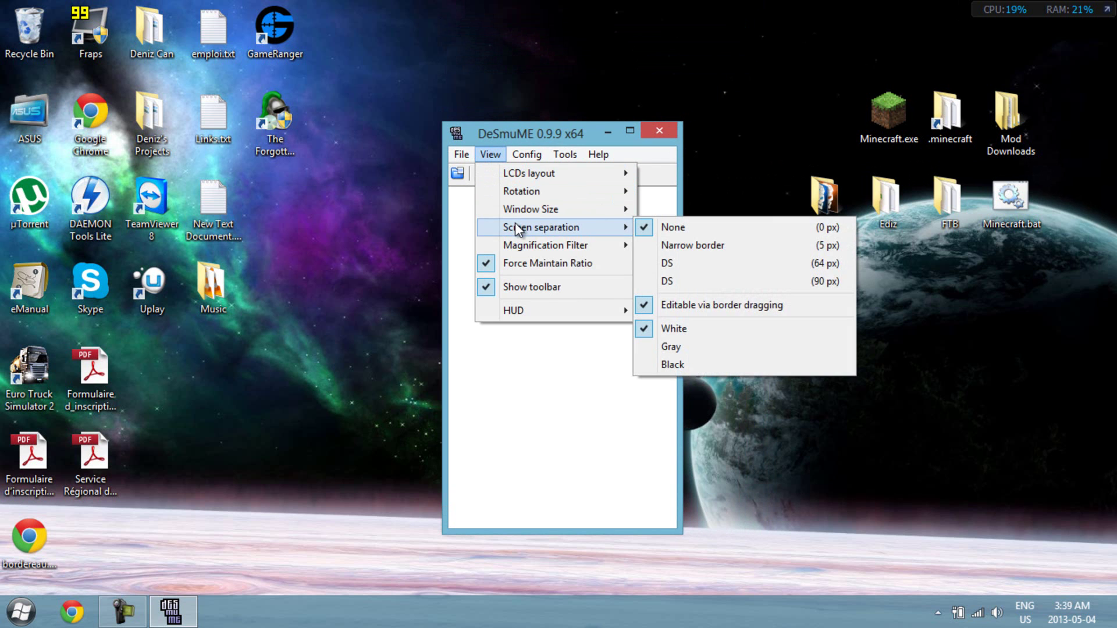
{"action": "mouse_move", "coordinate": [557, 208]}
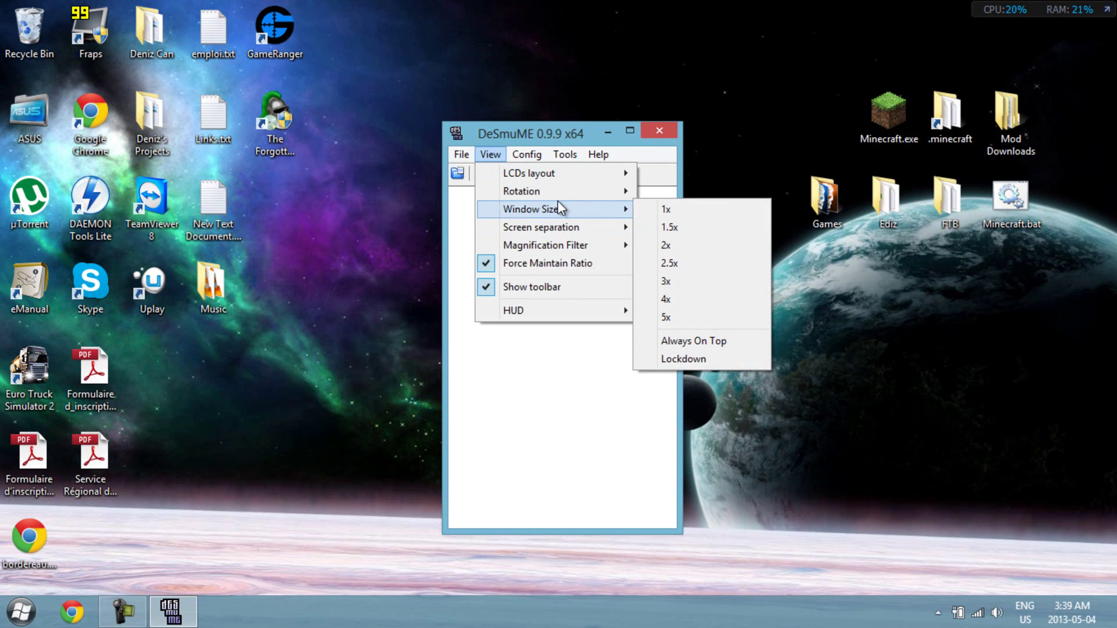
{"action": "left_click", "coordinate": [678, 229]}
{"action": "left_click_drag", "start_coordinate": [649, 131], "coordinate": [598, 46]}
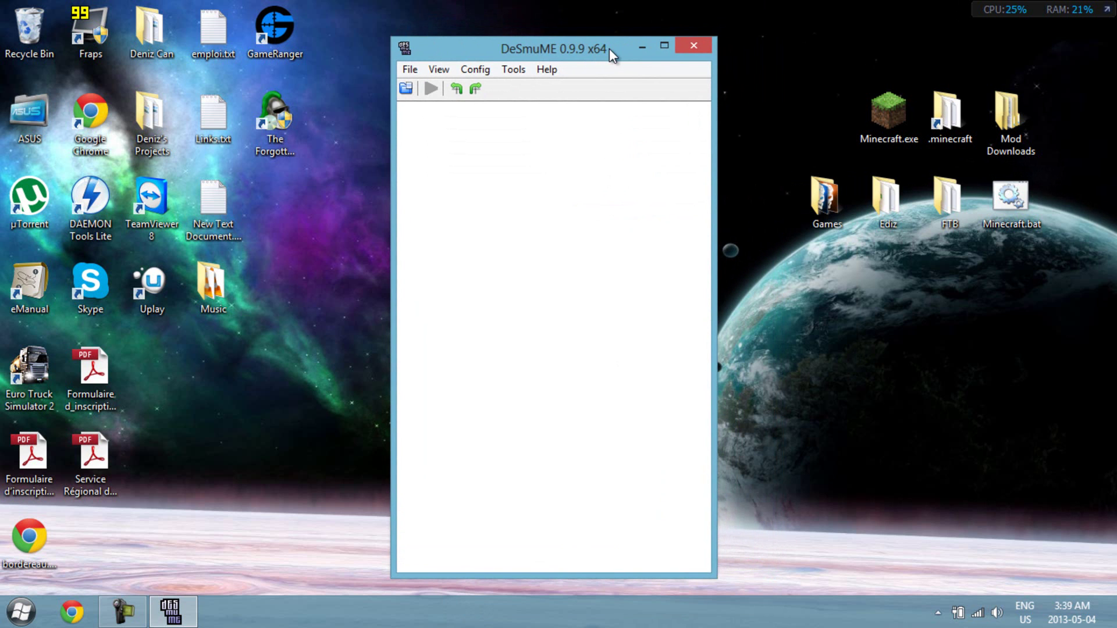